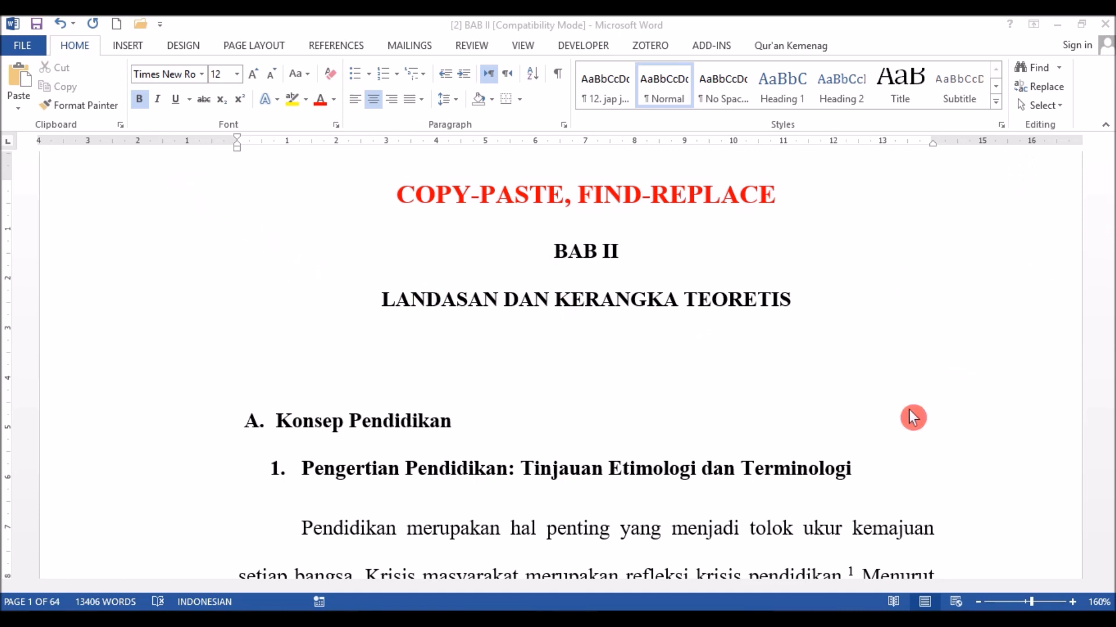
click(884, 455)
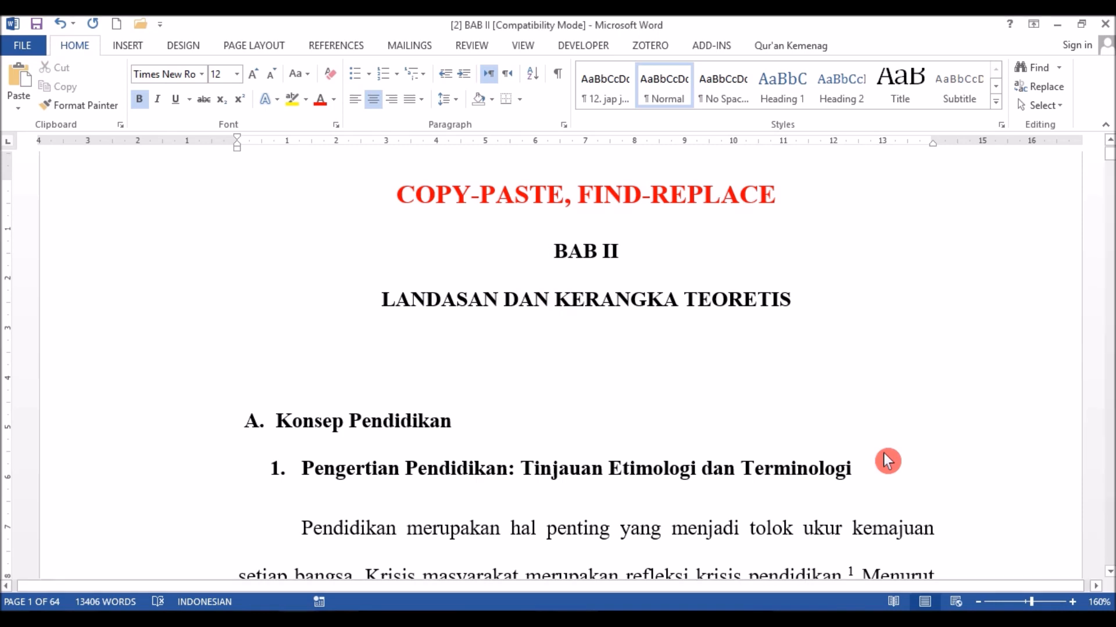
key(Down)
key(Down)
key(Down)
key(Down)
key(Down)
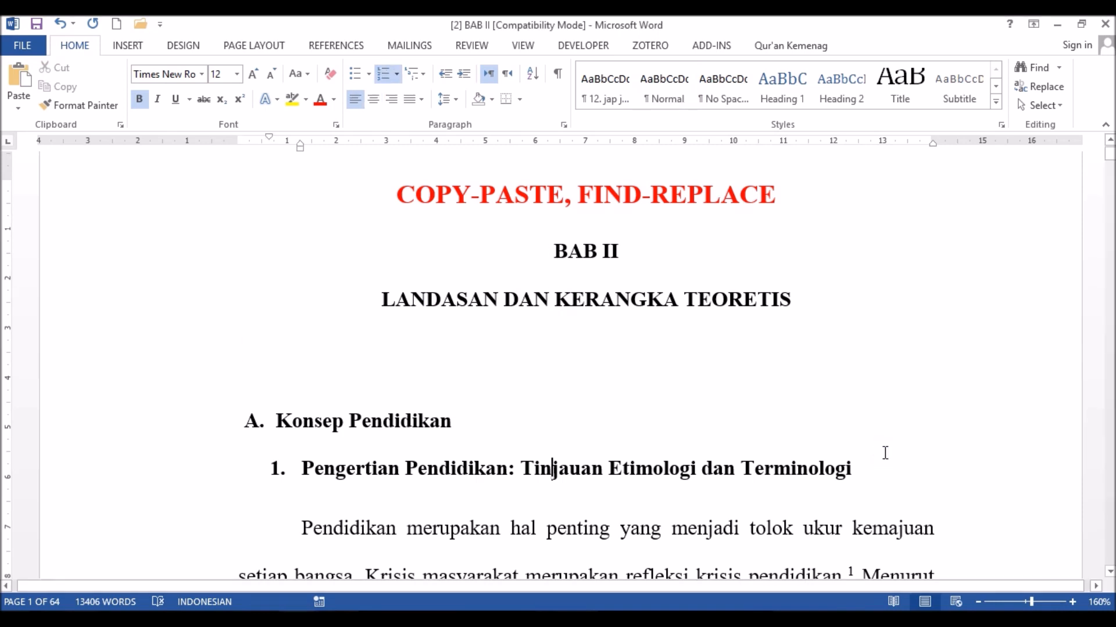
key(Down)
key(Down)
key(Down)
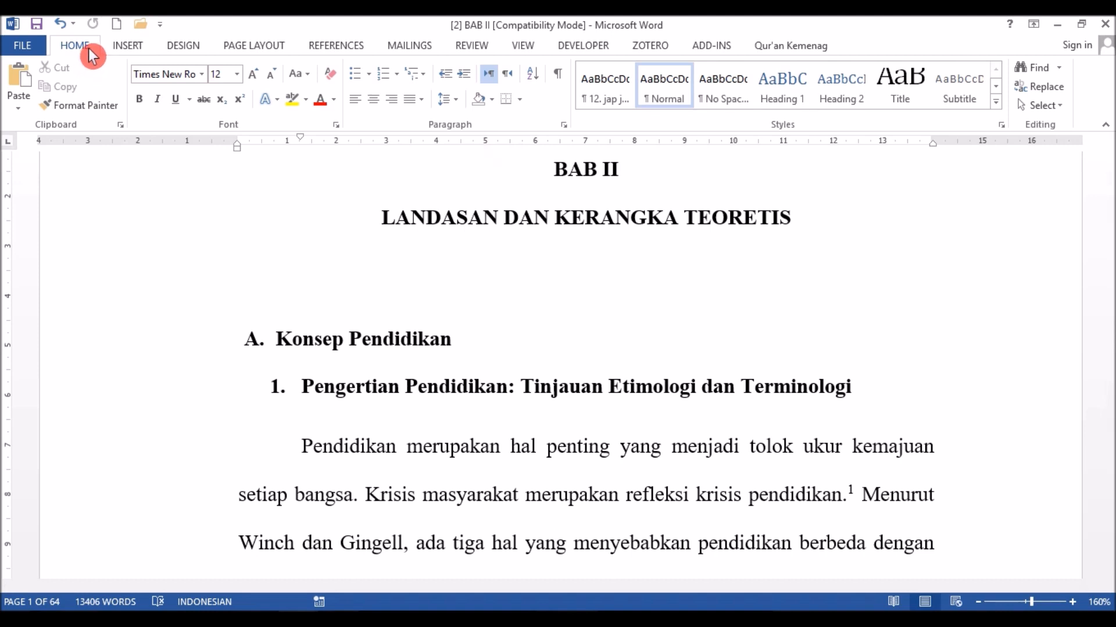
Show the Office Clipboard pane and clear all collected items from it
click(123, 126)
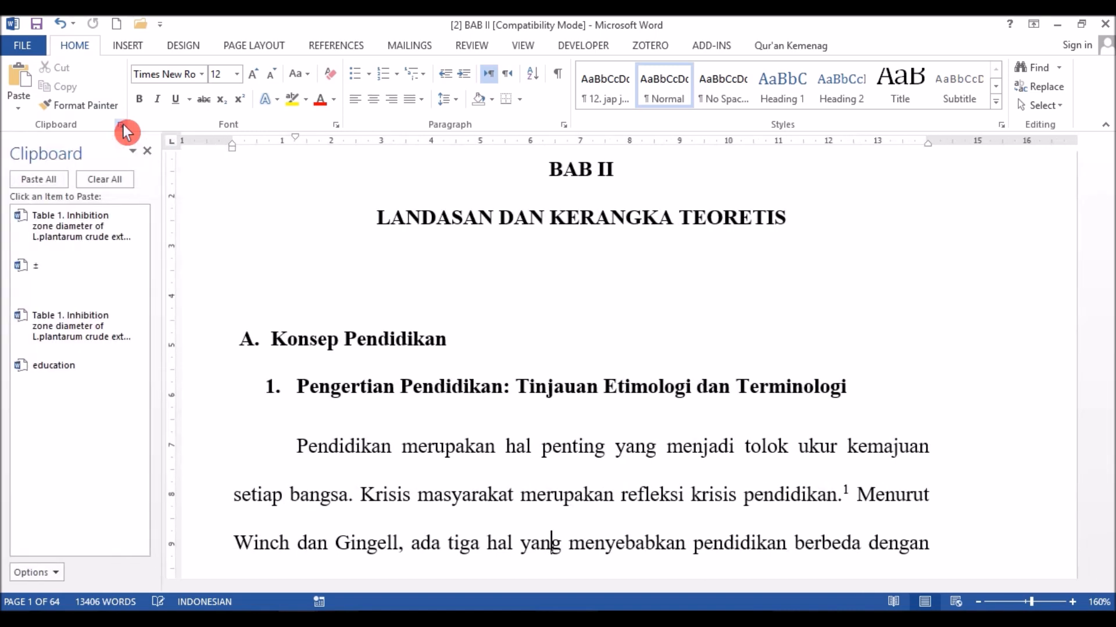
click(116, 179)
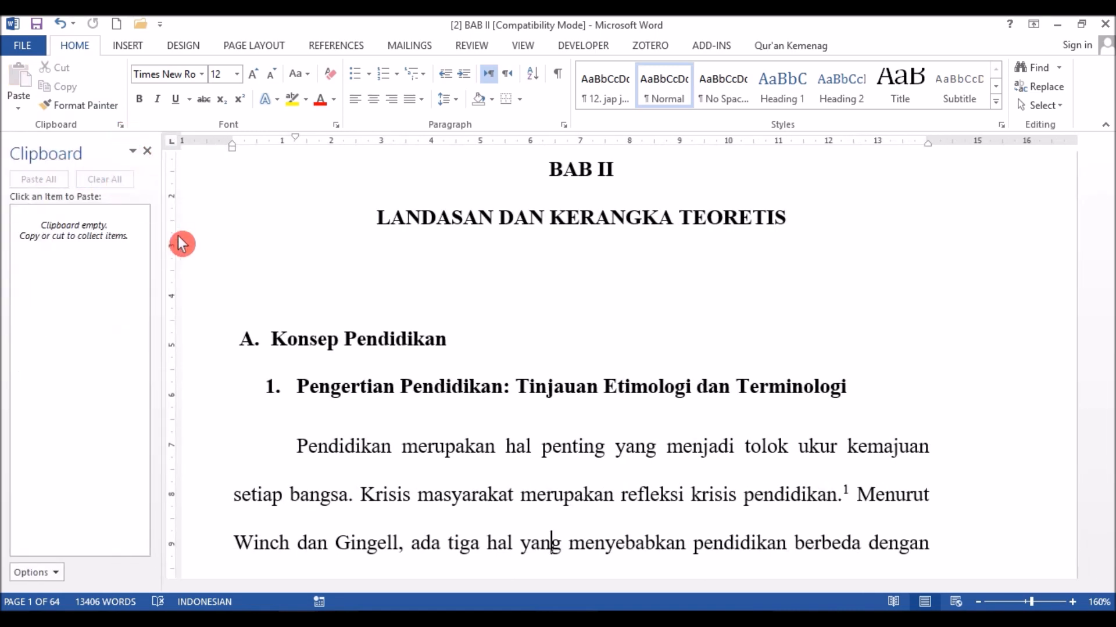
Copy the passage from "instruction or training by which people" through "kekuatan fisik mereka)" in the Kamus Grolier paragraph on page 2
click(312, 511)
key(Down)
key(Down)
key(Down)
key(Down)
key(Down)
key(Down)
key(Down)
key(Down)
key(Down)
key(Down)
key(Down)
key(Down)
key(Down)
key(Down)
key(Down)
key(Down)
key(Down)
key(Down)
key(Down)
key(Down)
key(Down)
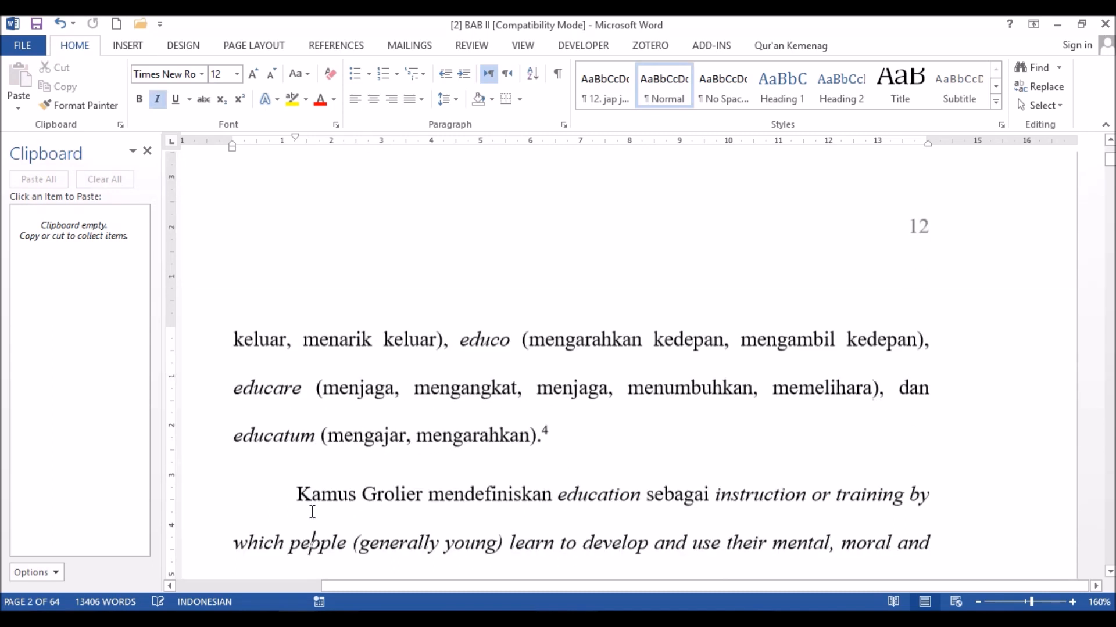
key(Up)
key(Right)
key(Right)
key(Right)
key(Right)
key(Right)
key(Right)
key(Right)
key(Right)
key(Right)
key(Right)
key(Right)
key(Right)
key(Right)
key(Right)
key(Right)
key(Right)
key(Right)
key(Right)
key(Right)
key(Right)
key(Right)
key(Right)
key(Right)
key(Right)
key(Right)
key(Right)
key(Right)
key(Right)
key(Right)
key(Right)
key(Right)
key(Right)
key(Right)
key(Right)
key(Right)
key(Right)
key(Right)
key(Right)
key(shift+Down)
key(shift+Down)
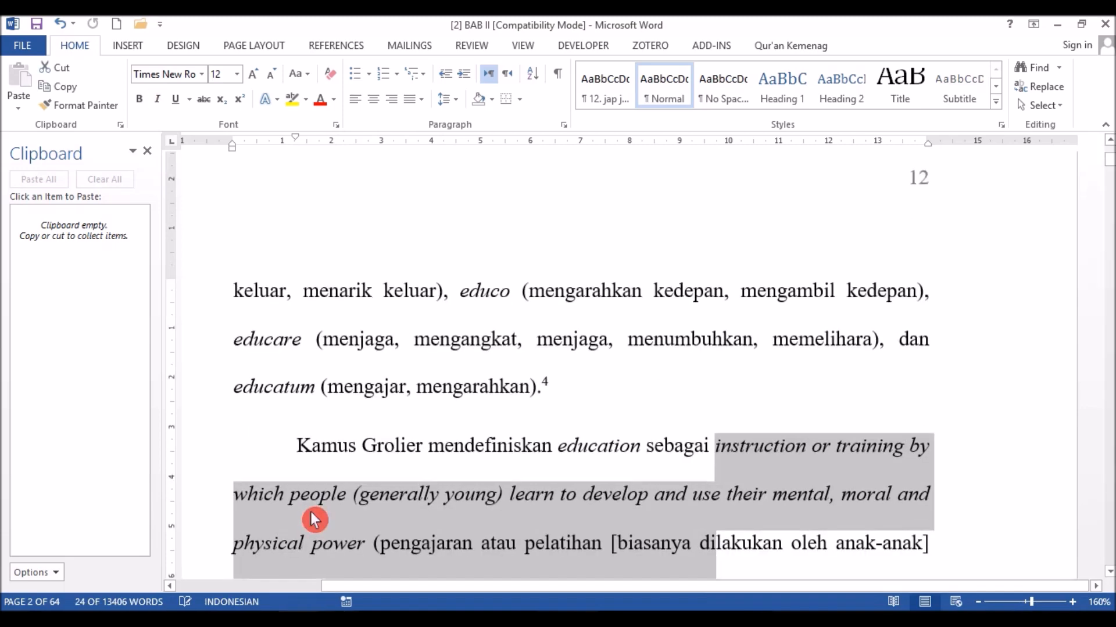
key(shift+Down)
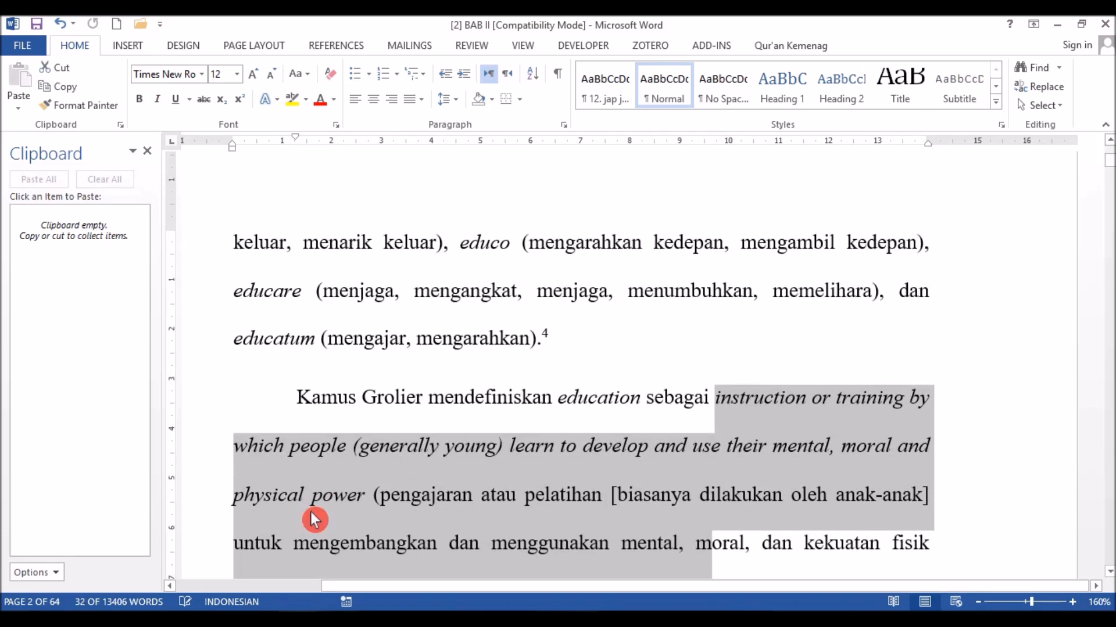
key(shift+Down)
key(shift+Left)
key(shift+Left)
key(shift+Left)
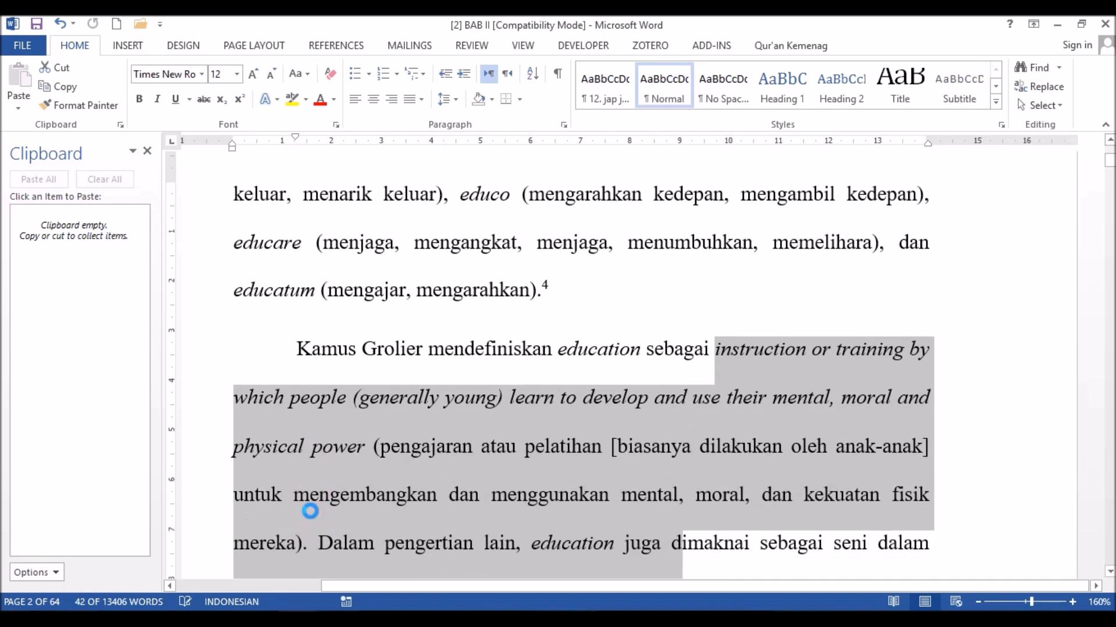
key(shift+Left)
key(shift+Left)
key(shift+Left)
key(shift+Left)
key(shift+Left)
key(shift+Left)
key(shift+Left)
key(shift+Left)
key(shift+Left)
key(shift+Left)
key(shift+Left)
key(shift+Left)
key(shift+Left)
key(shift+Left)
key(shift+Left)
key(shift+Left)
key(shift+Left)
key(shift+Left)
key(shift+Left)
key(shift+Left)
key(shift+Left)
key(ctrl+c)
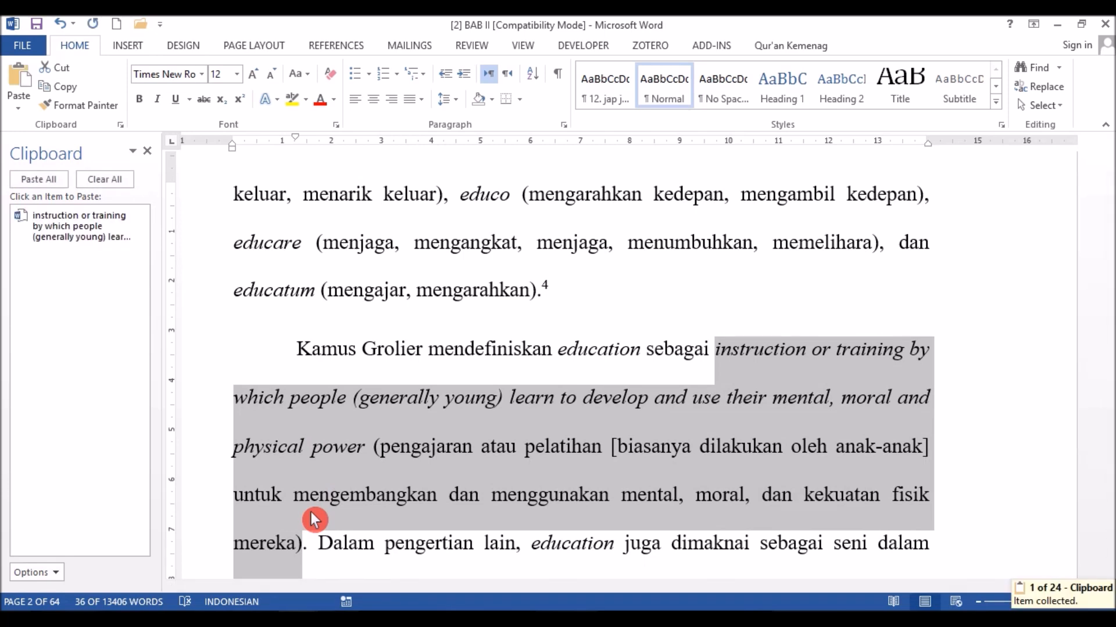
right_click(379, 448)
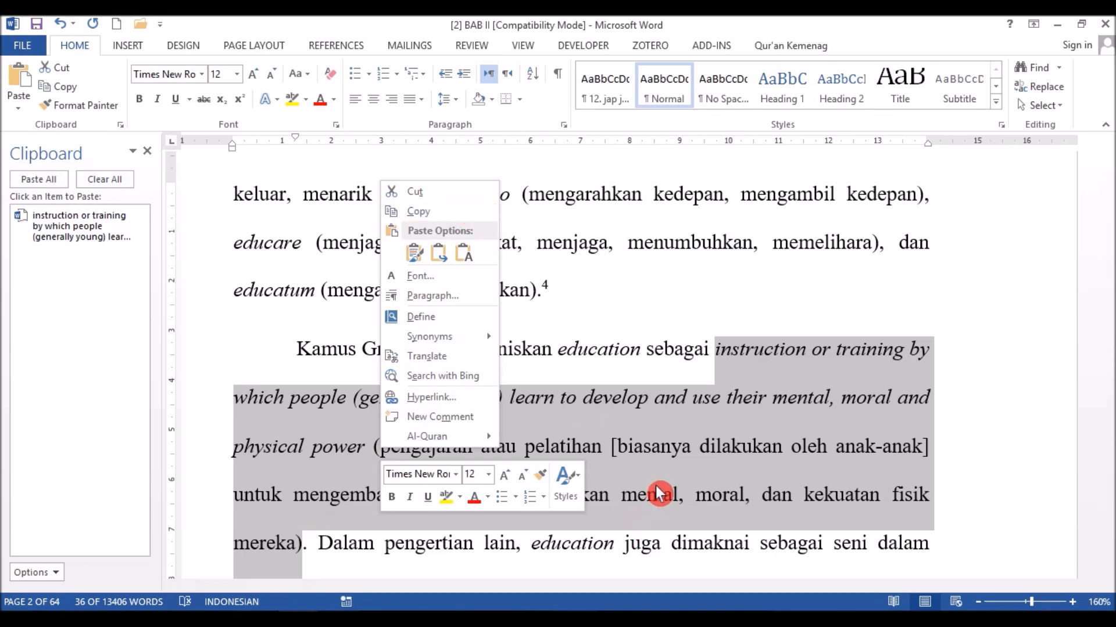
key(Escape)
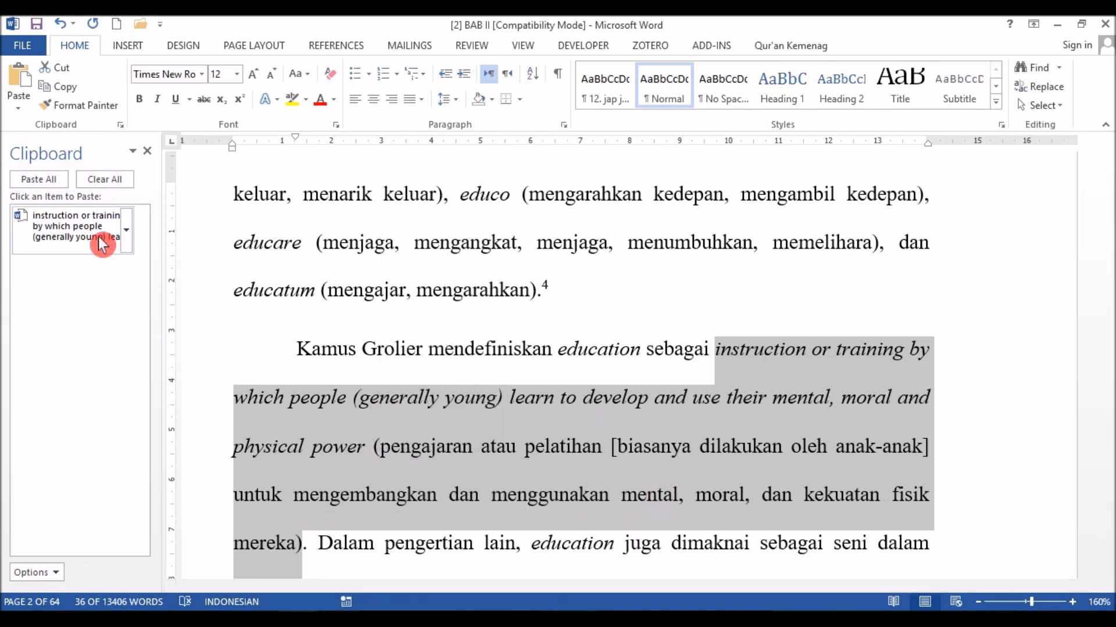
Copy the Oxford definition from "sebuah proses mendidik" through "mata pelajaran tertentu.", leaving out footnote mark 6
click(410, 475)
key(Down)
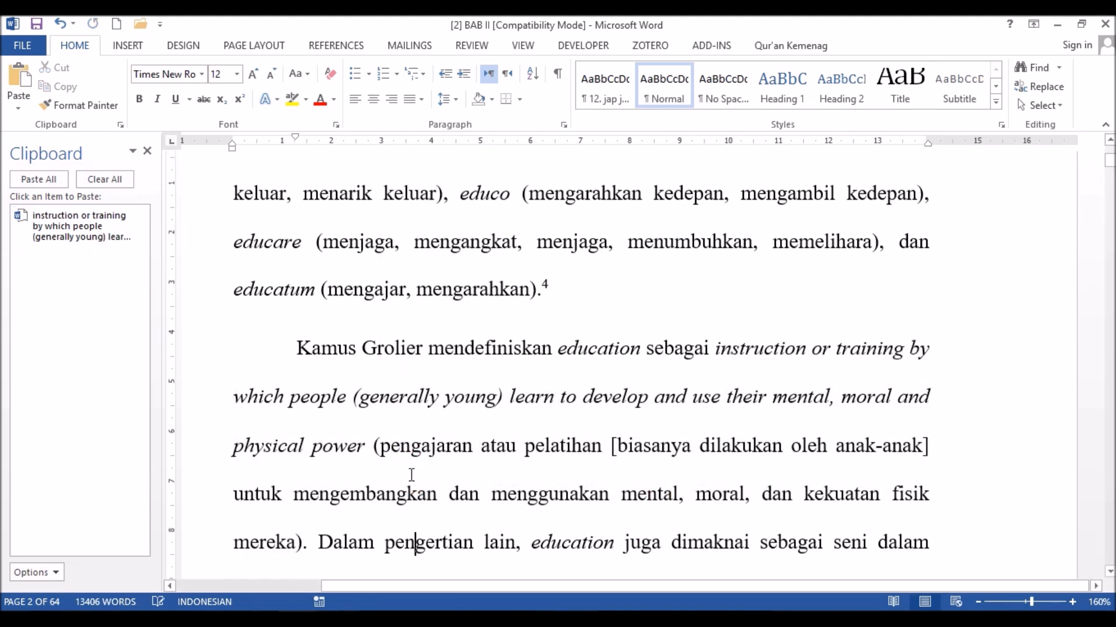
key(Down)
key(Down)
key(Down)
key(Down)
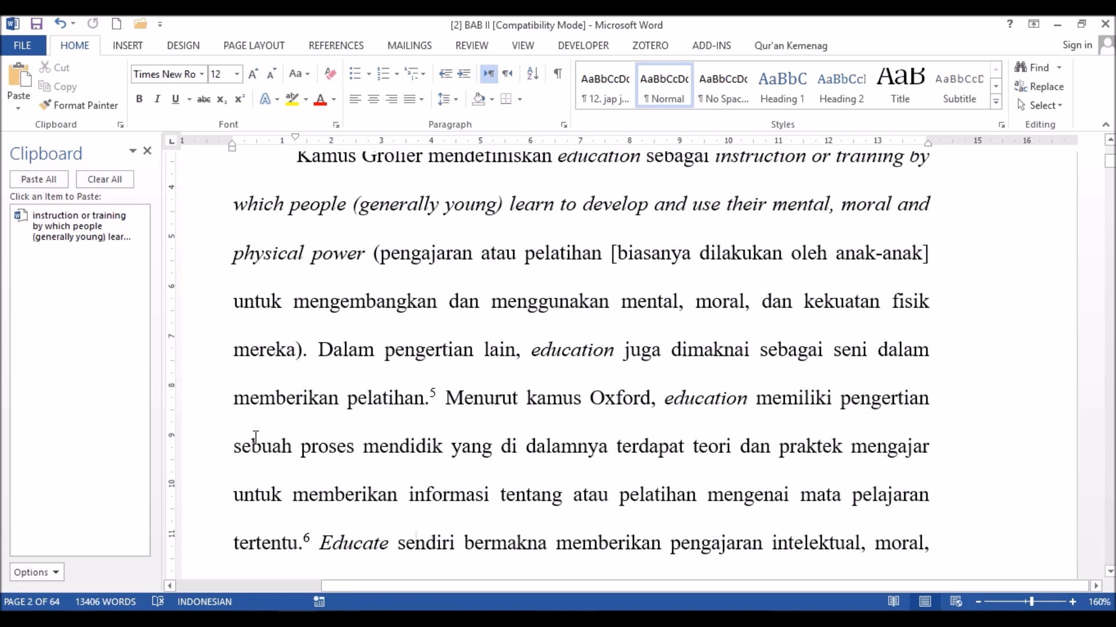
click(234, 452)
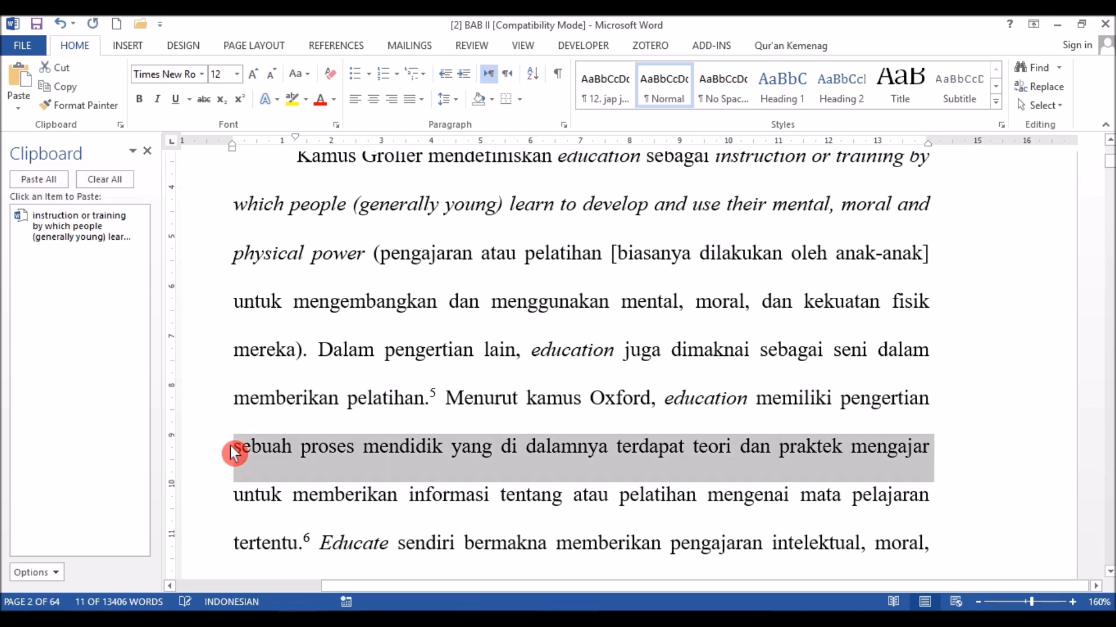
drag(234, 453, 230, 445)
key(shift+Left)
key(shift+Left)
key(shift+Left)
key(shift+Left)
key(shift+Left)
key(shift+Left)
key(shift+Left)
key(shift+Left)
key(shift+Left)
key(shift+Left)
key(shift+Left)
key(shift+Left)
key(shift+Left)
key(shift+Left)
key(shift+Left)
key(shift+Left)
key(shift+Left)
key(shift+Left)
key(shift+Left)
key(shift+Left)
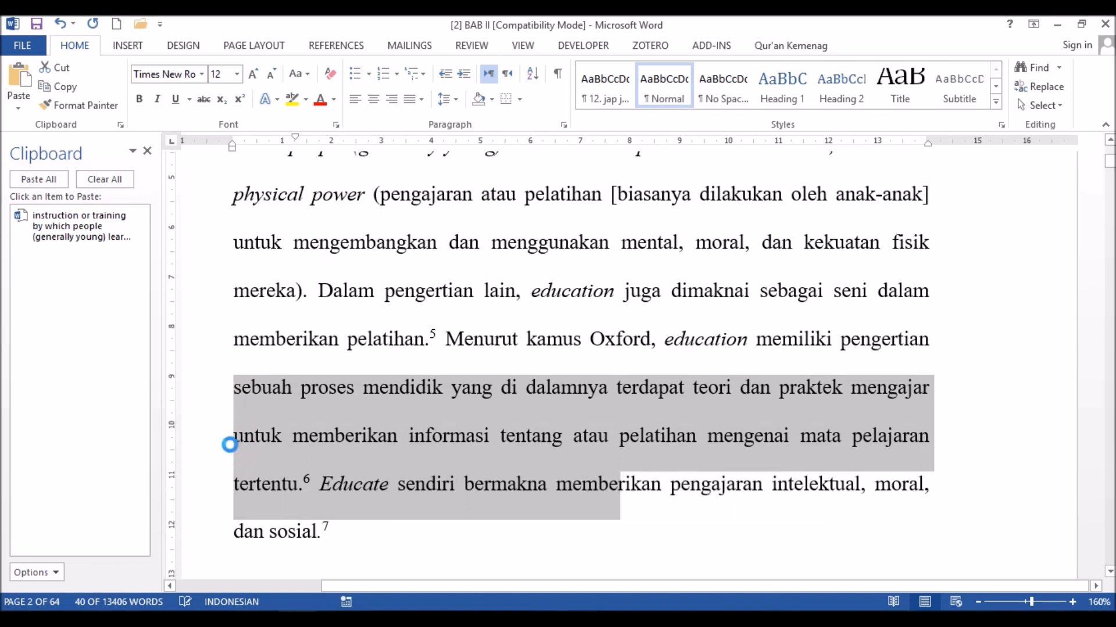
key(shift+Left)
key(shift+Left)
key(shift+Left)
key(shift+Left)
key(shift+Left)
key(shift+Left)
key(shift+Left)
key(shift+Left)
key(shift+Left)
key(shift+Left)
key(shift+Left)
key(shift+Left)
key(shift+Left)
key(shift+Left)
key(shift+Left)
key(shift+Left)
key(shift+Left)
key(shift+Left)
key(shift+Left)
key(shift+Left)
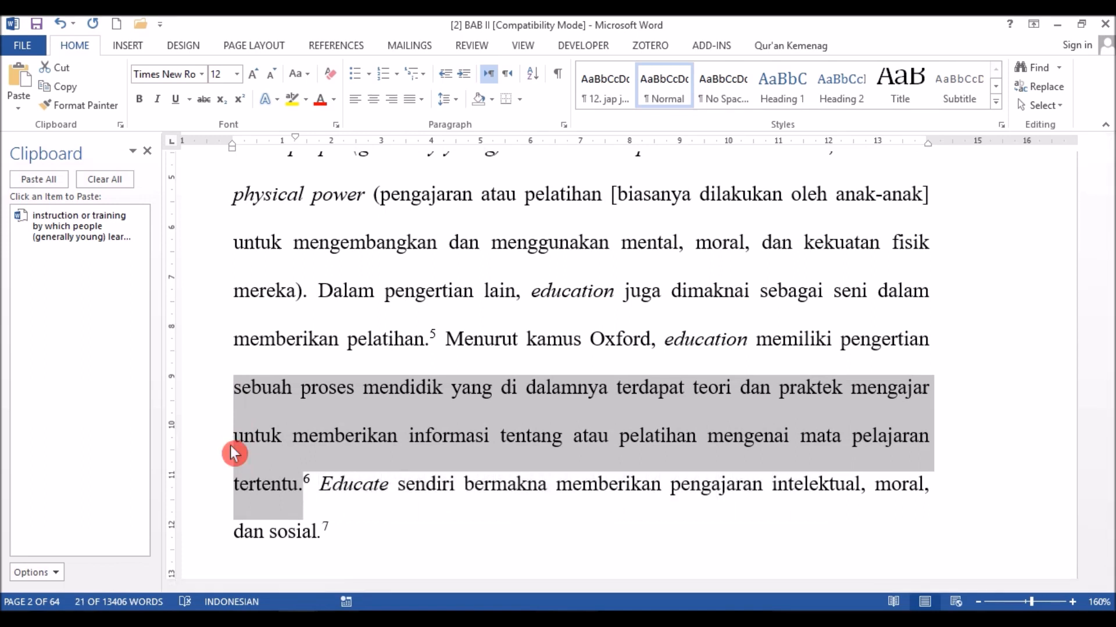
key(ctrl+c)
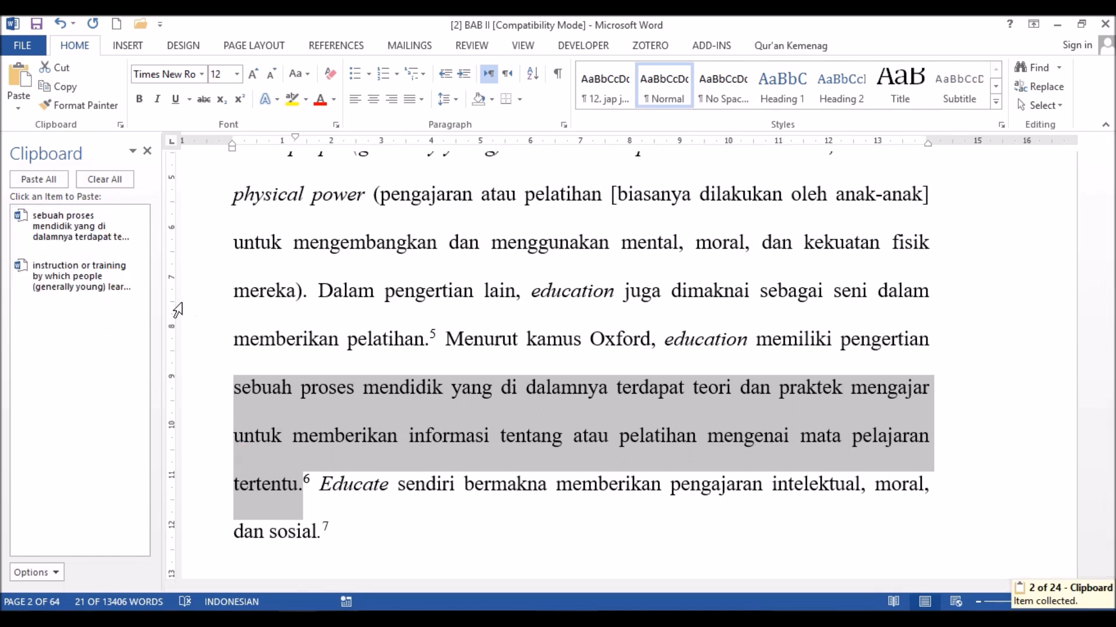
Copy "Dalam pengertian lain, education juga dimaknai sebagai seni dalam memberikan pelatihan" without its closing period and footnote mark
click(395, 295)
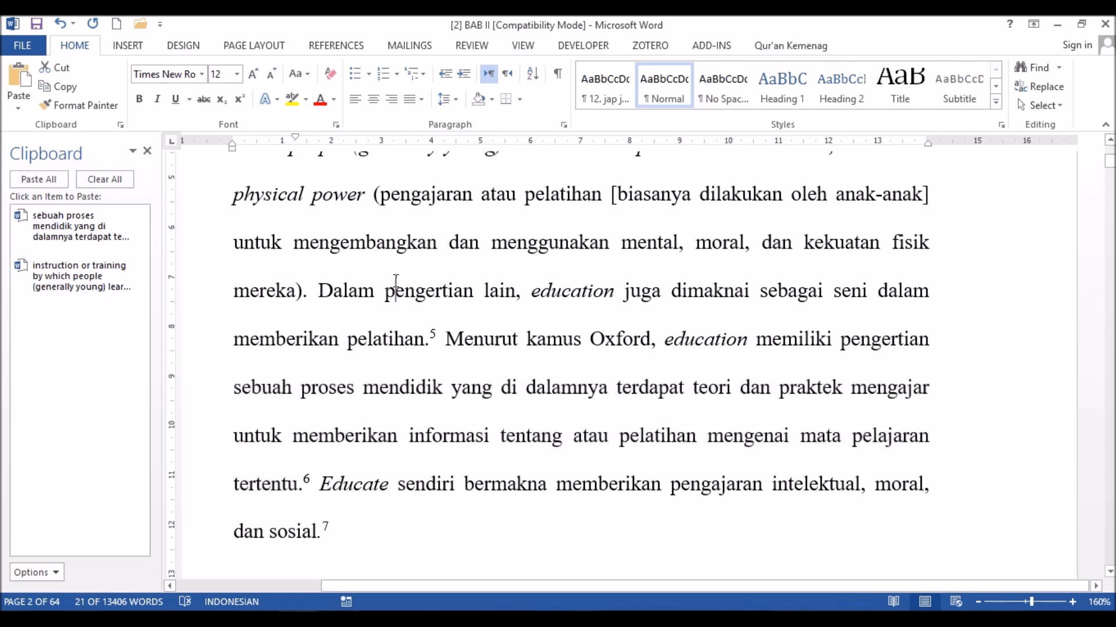
drag(319, 289, 423, 340)
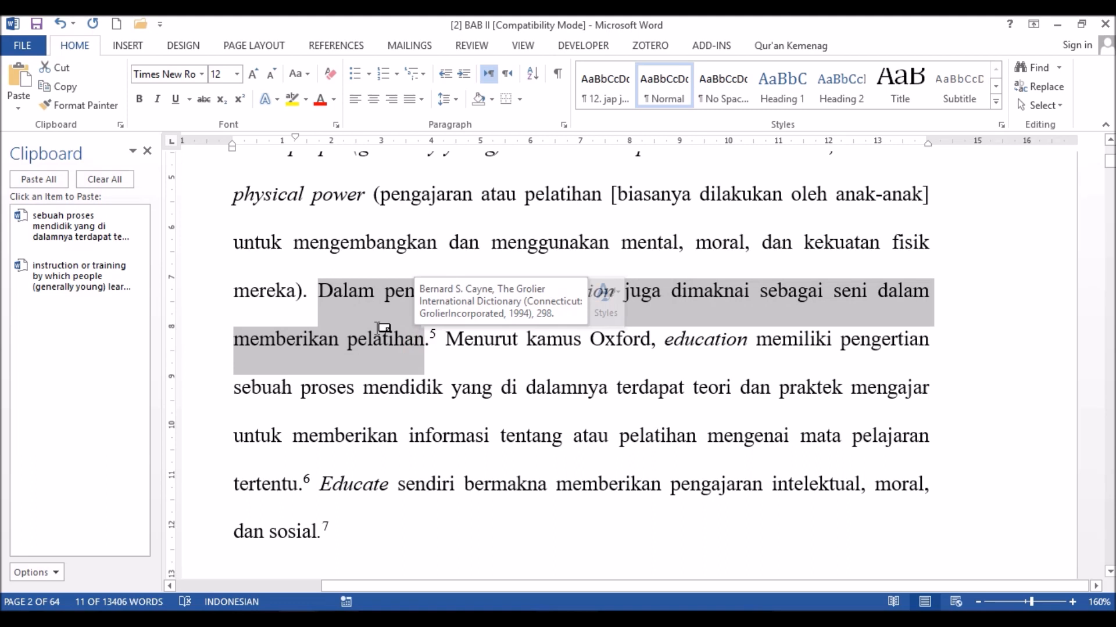
key(ctrl+c)
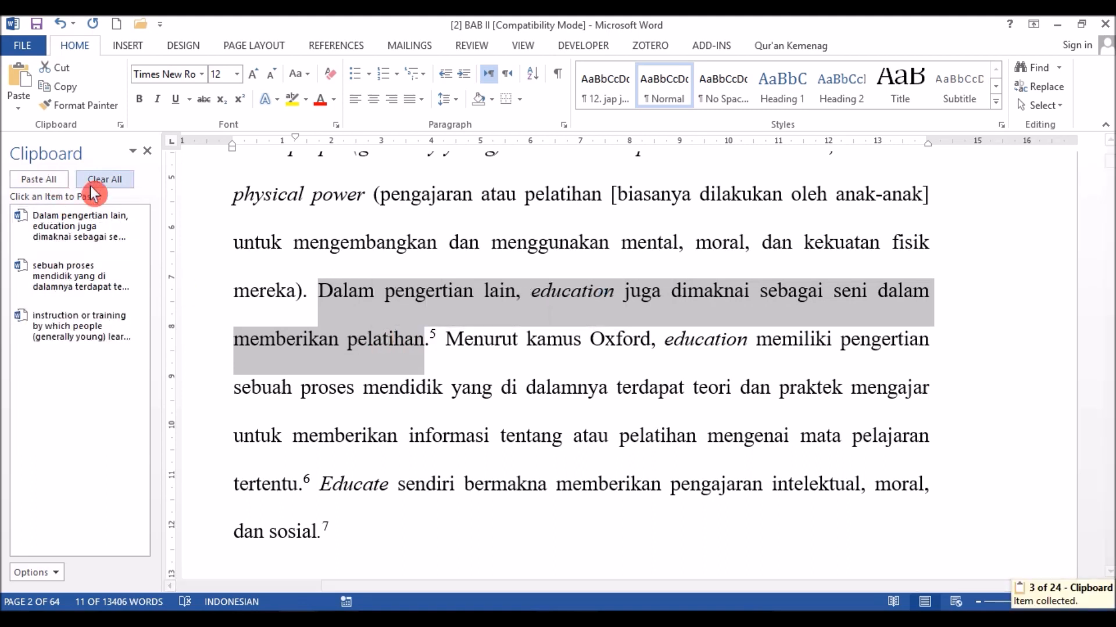
In a new paragraph after "dan sosial.", paste the collected "Dalam pengertian lain" text, add a period, and paste the "instruction or training" passage
click(371, 540)
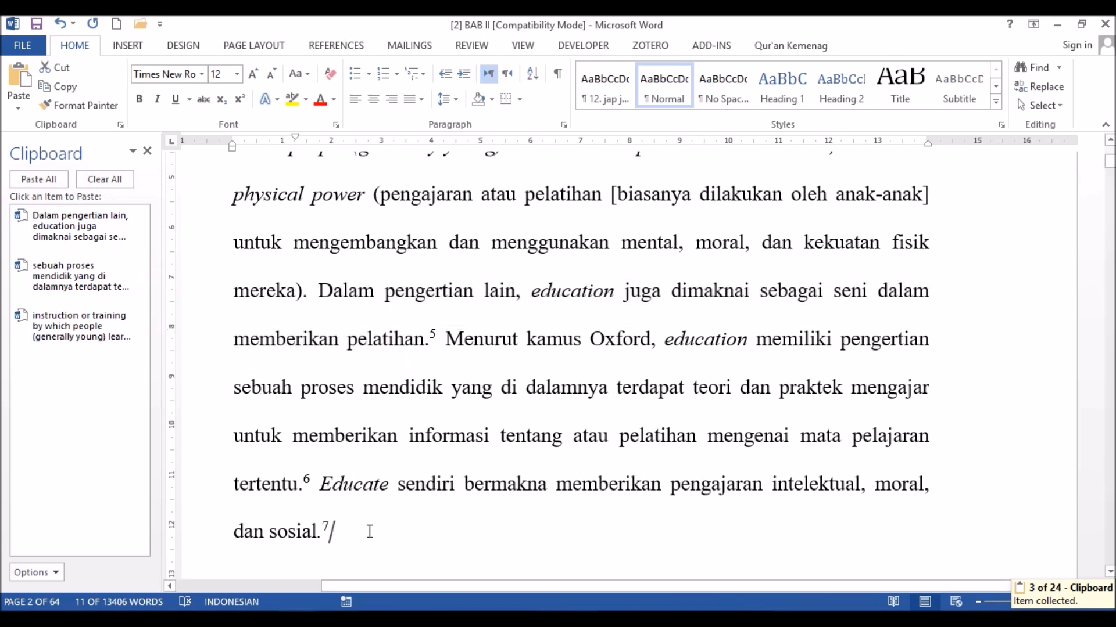
scroll(299, 531, down, 1)
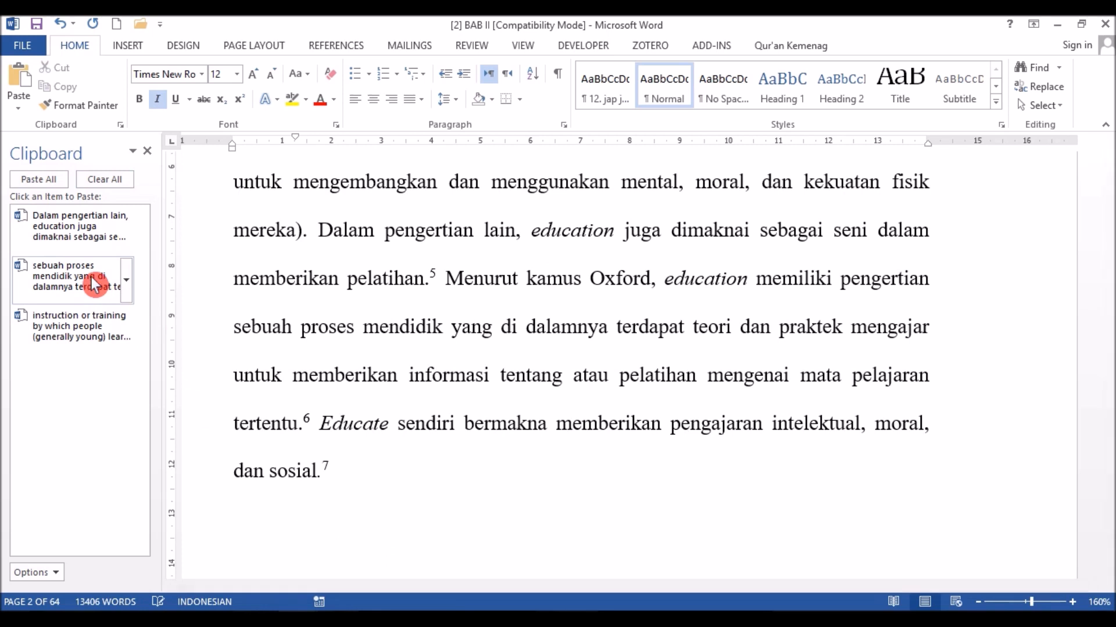
click(90, 233)
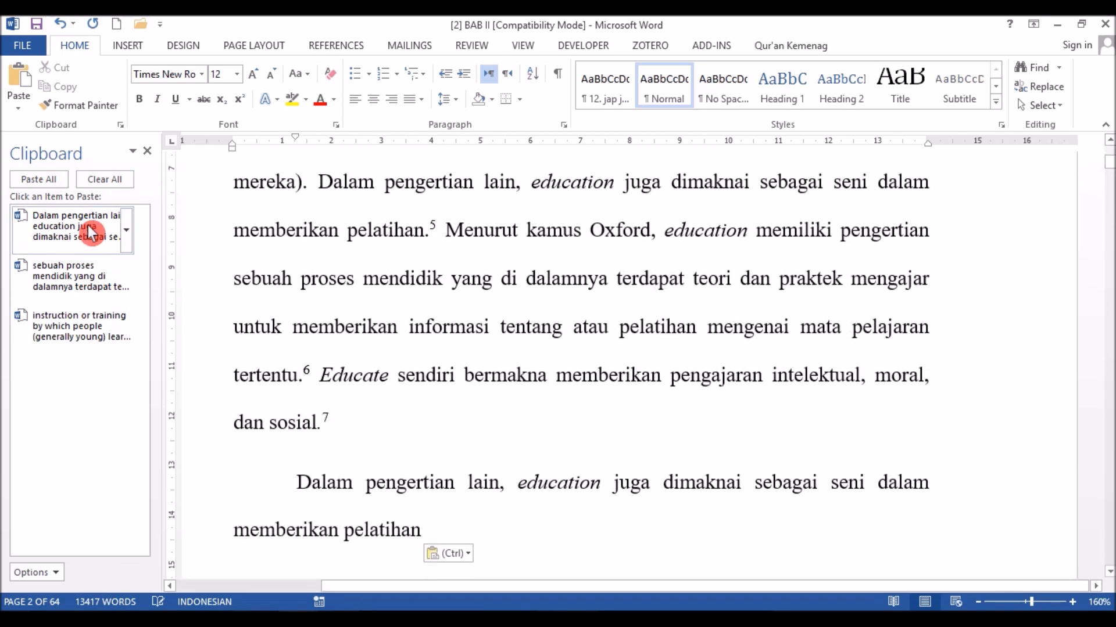
text(.)
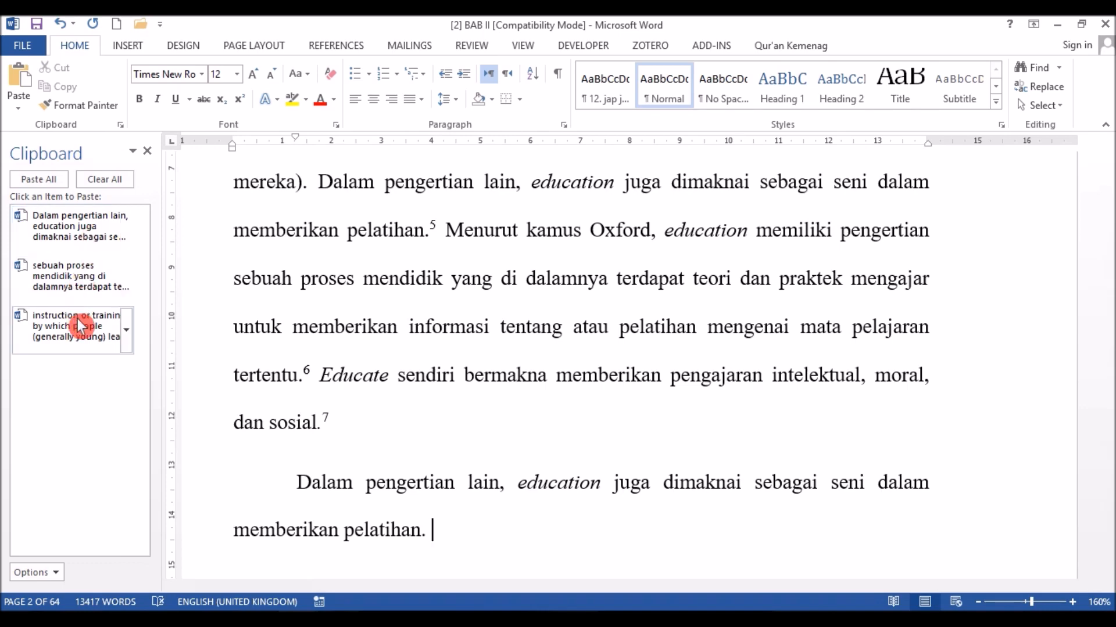
click(79, 316)
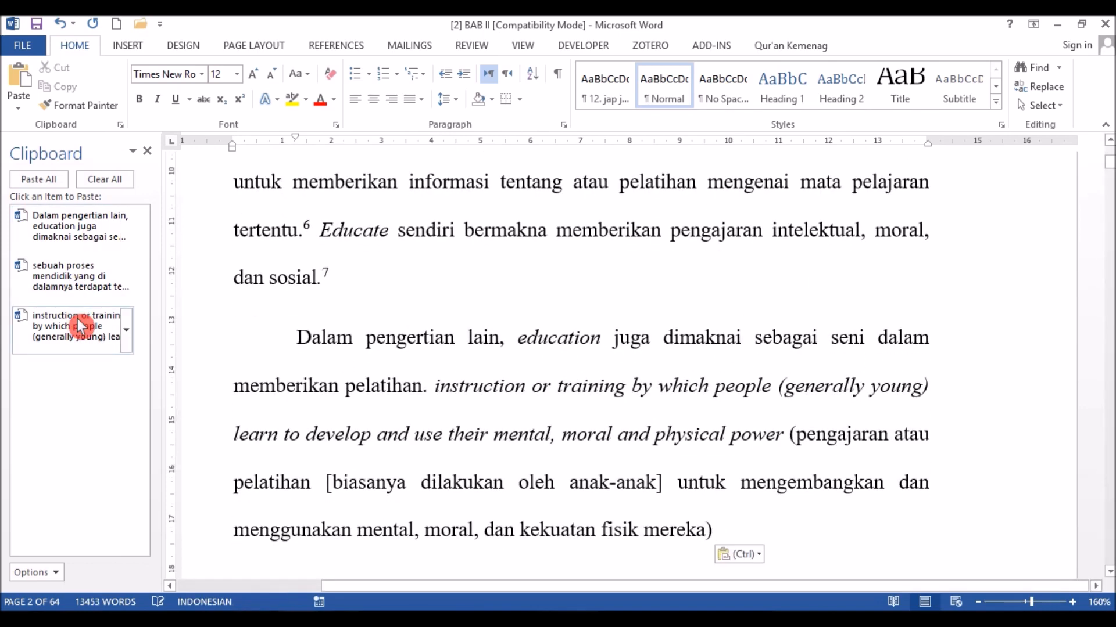
Add a period after "kekuatan fisik mereka)" and paste the collected "sebuah proses mendidik" passage behind it
text(.)
click(81, 277)
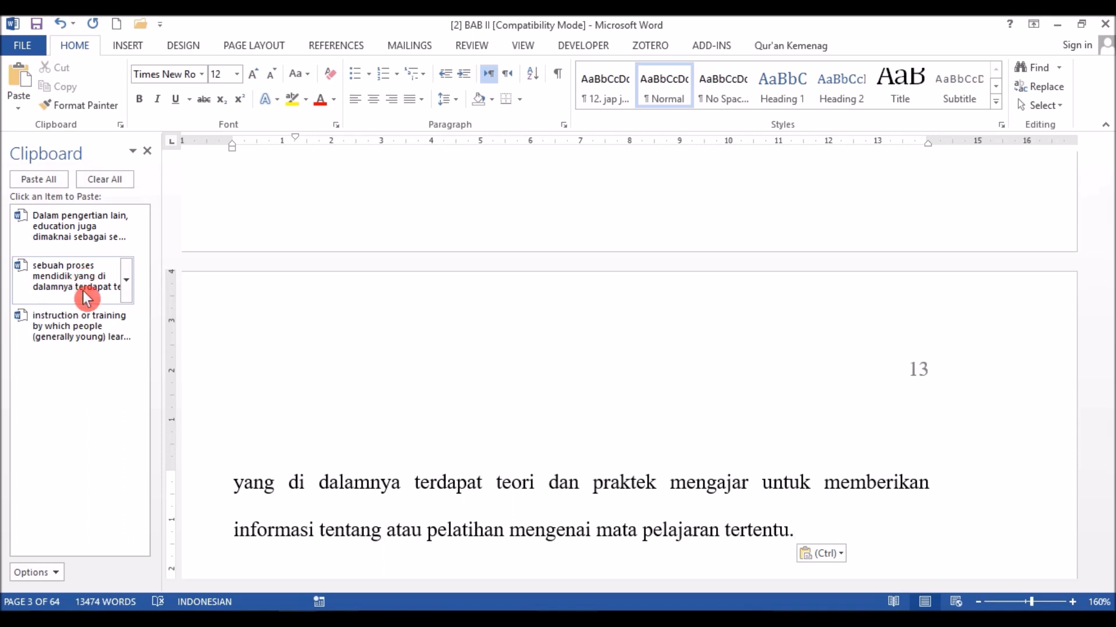
Examine the Office Clipboard display options and, from a new paragraph after "tertentu.", the available Paste Special formats
click(57, 574)
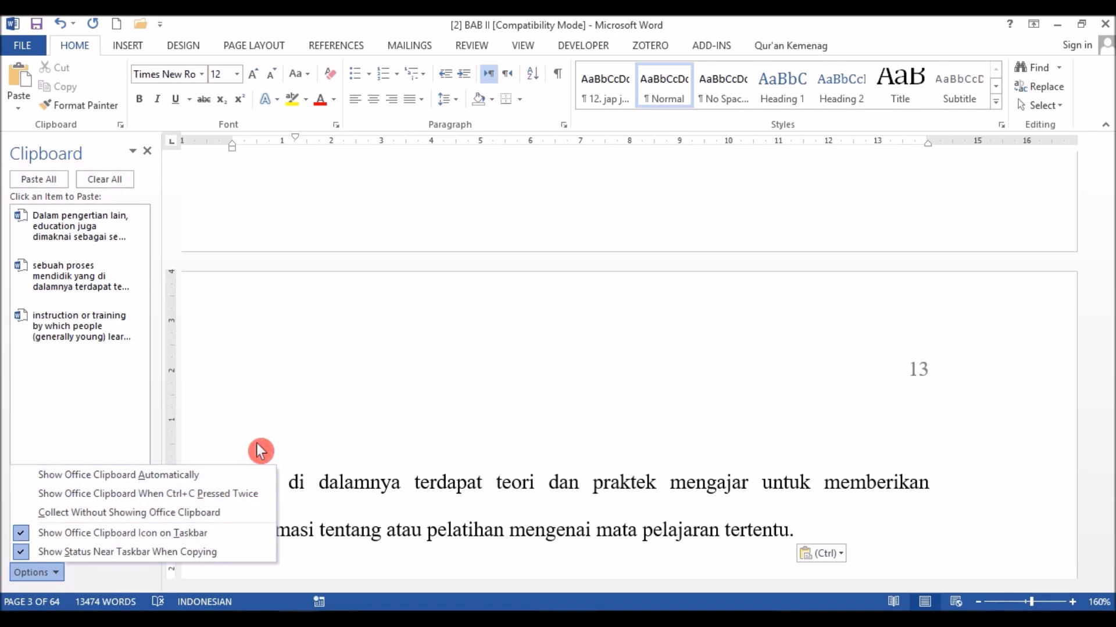
click(394, 488)
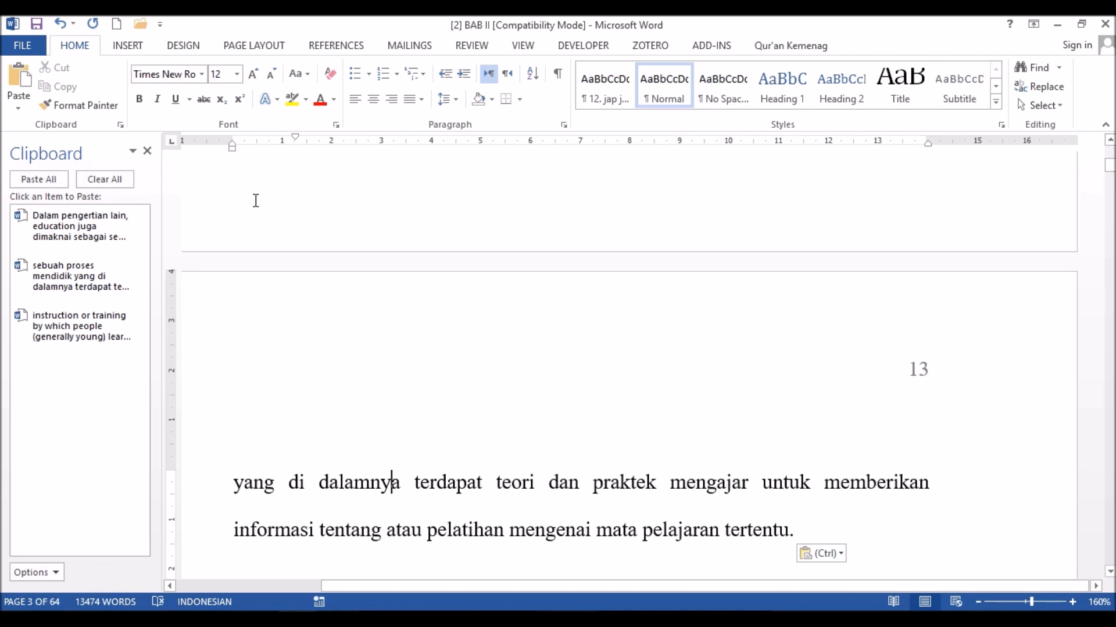
key(Return)
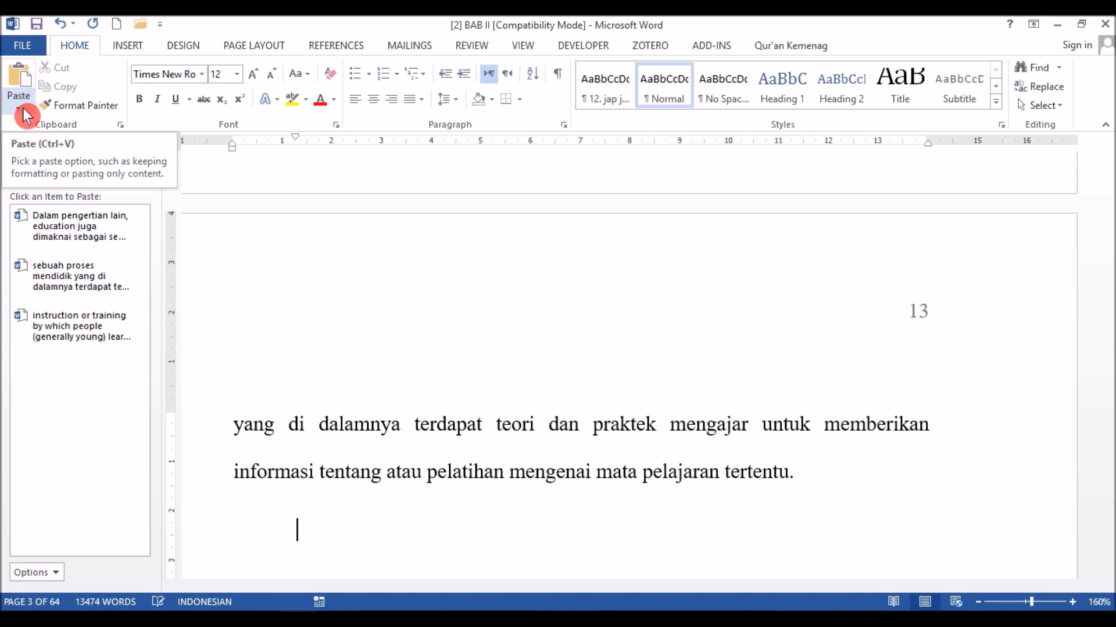
click(19, 109)
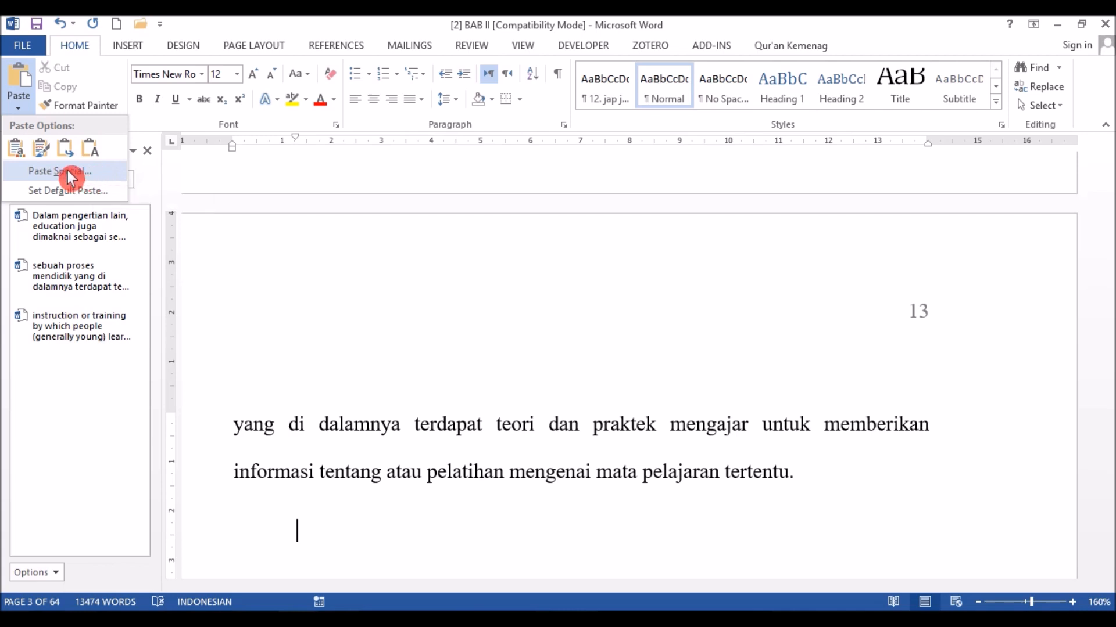
click(68, 170)
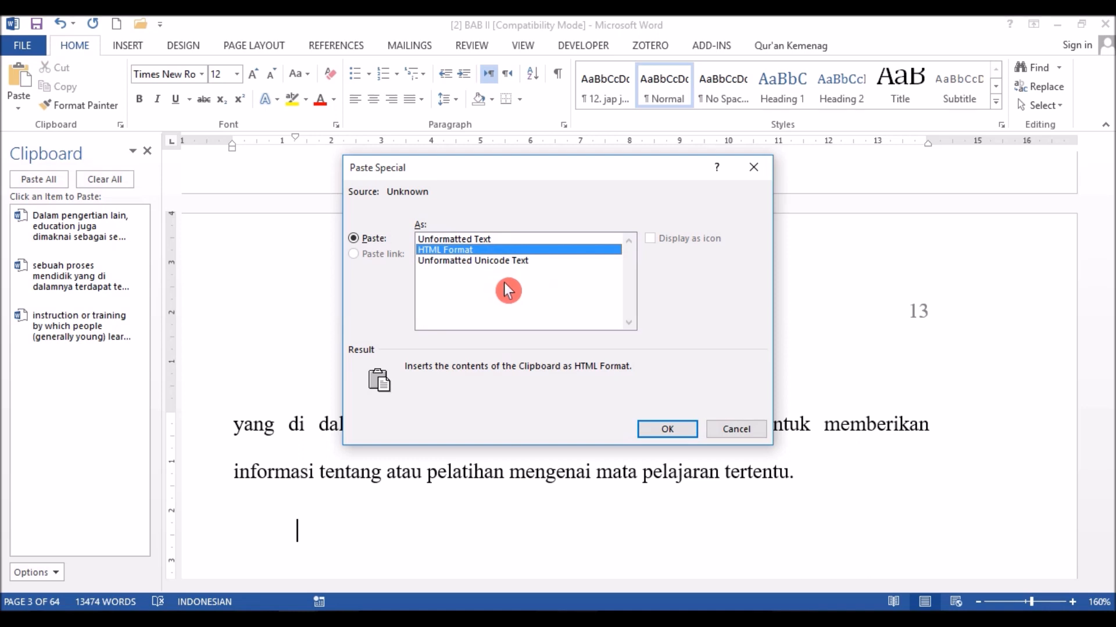
click(749, 432)
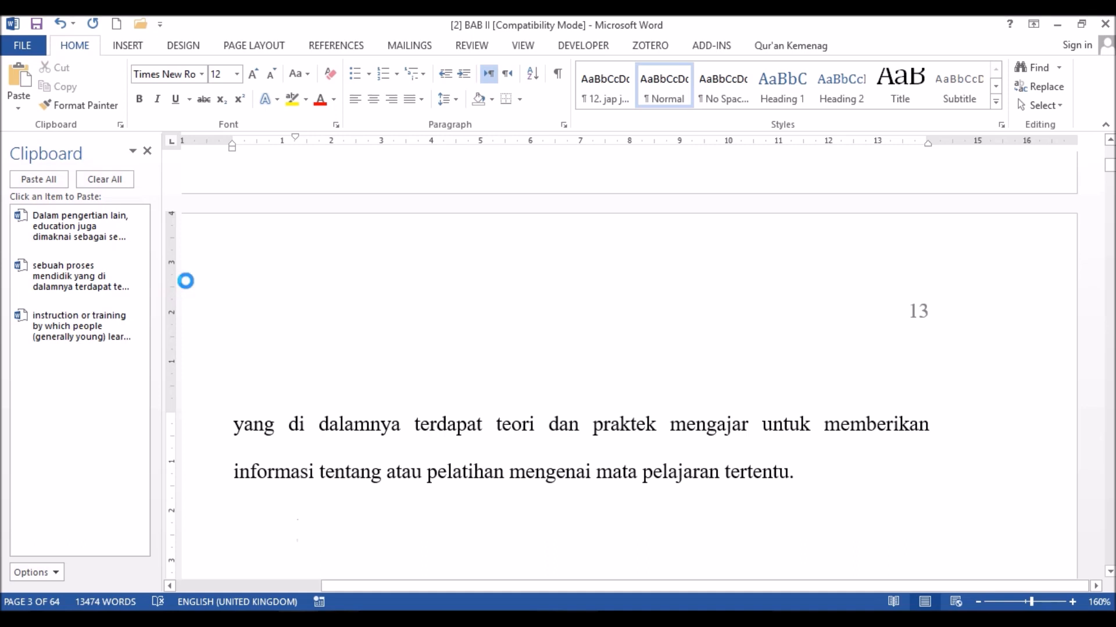
In a new blank document, paste the collected "Dalam pengertian lain" text and enter "JJJJJJJJJJJJJJJJJ" on the line below
click(111, 236)
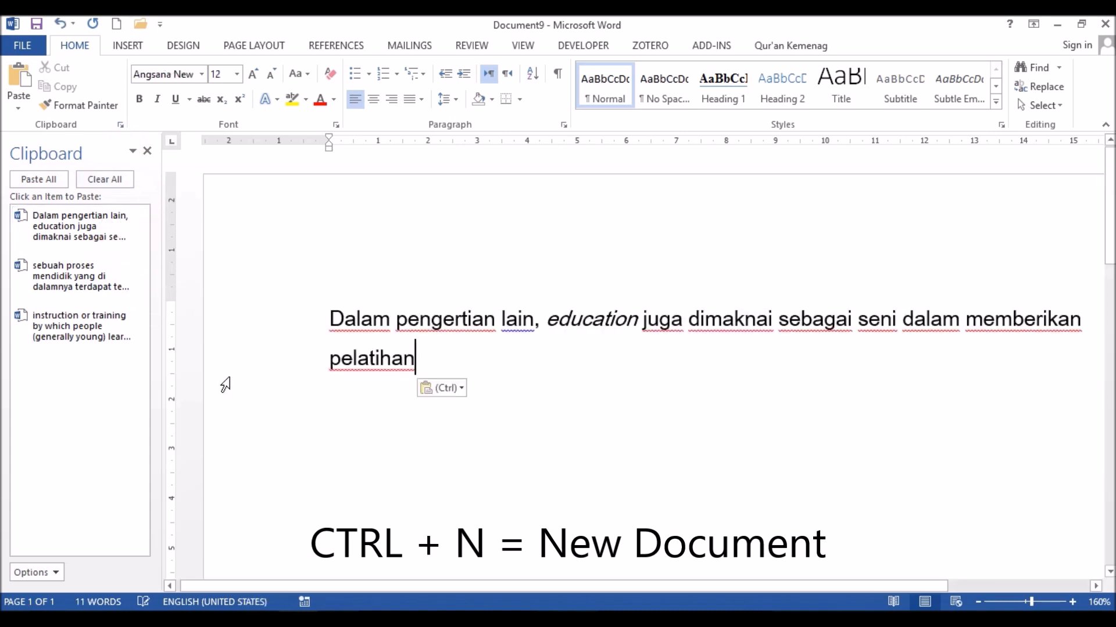
key(Return)
text(JJJJJJJJJJJJJJJJJ)
Copy the whole line of J characters to the Office Clipboard and switch back to the BAB II document
key(shift+Left)
key(shift+Left)
key(shift+Left)
key(shift+Left)
key(shift+Left)
key(shift+Left)
key(shift+Left)
key(shift+Left)
key(shift+Left)
key(shift+Left)
key(shift+Left)
key(shift+Left)
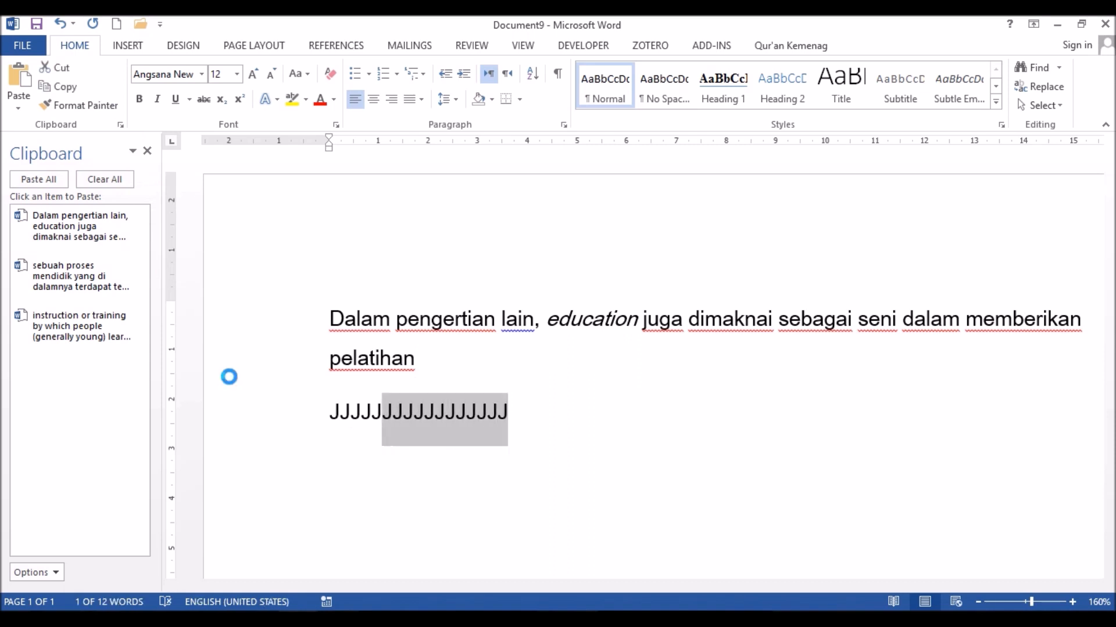
key(shift+Left)
key(shift+Left)
key(shift+Left)
key(shift+Left)
key(shift+Left)
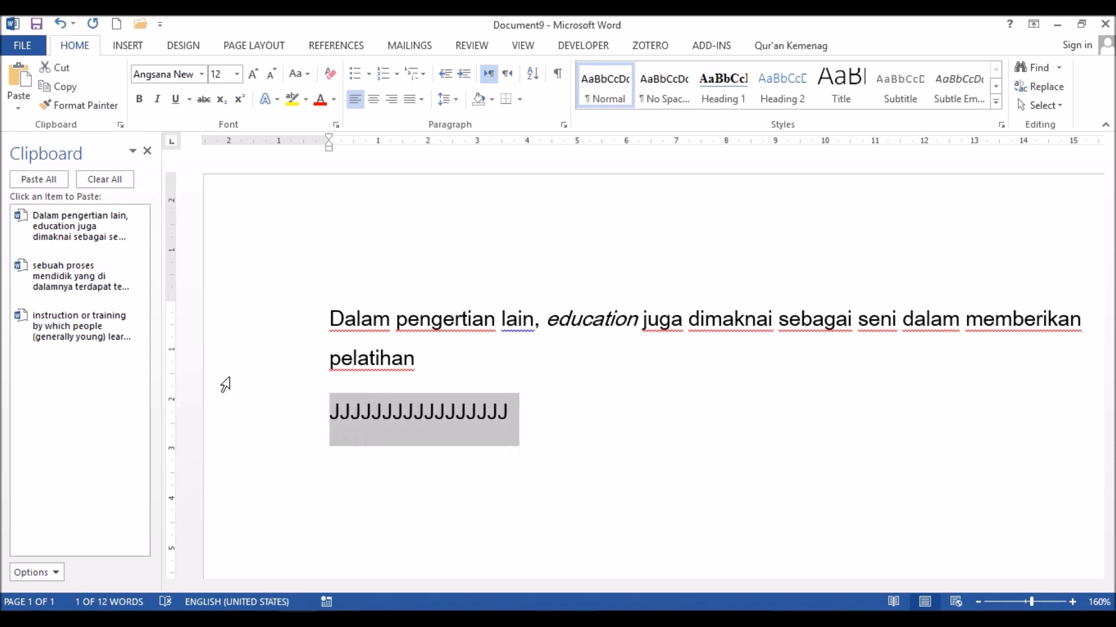
key(ctrl+c)
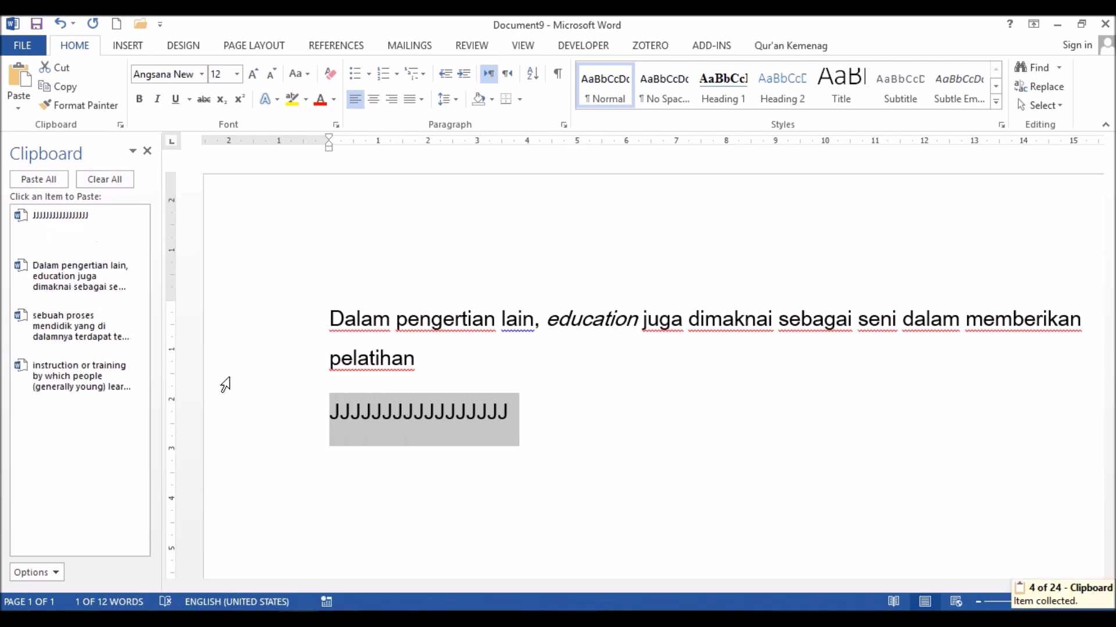
key(alt+Tab)
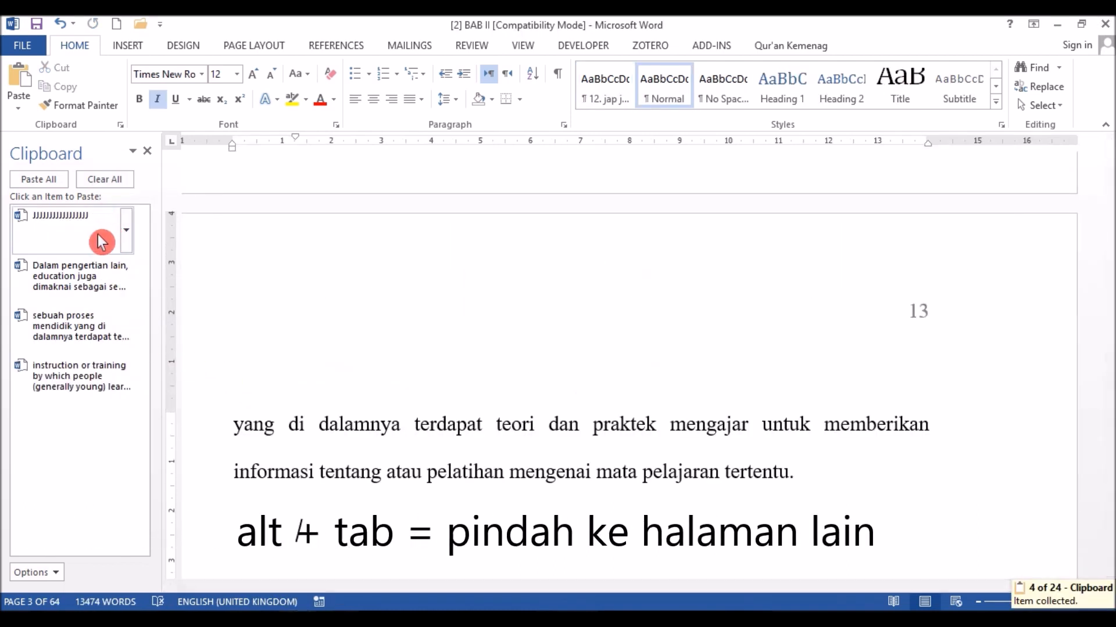
click(396, 504)
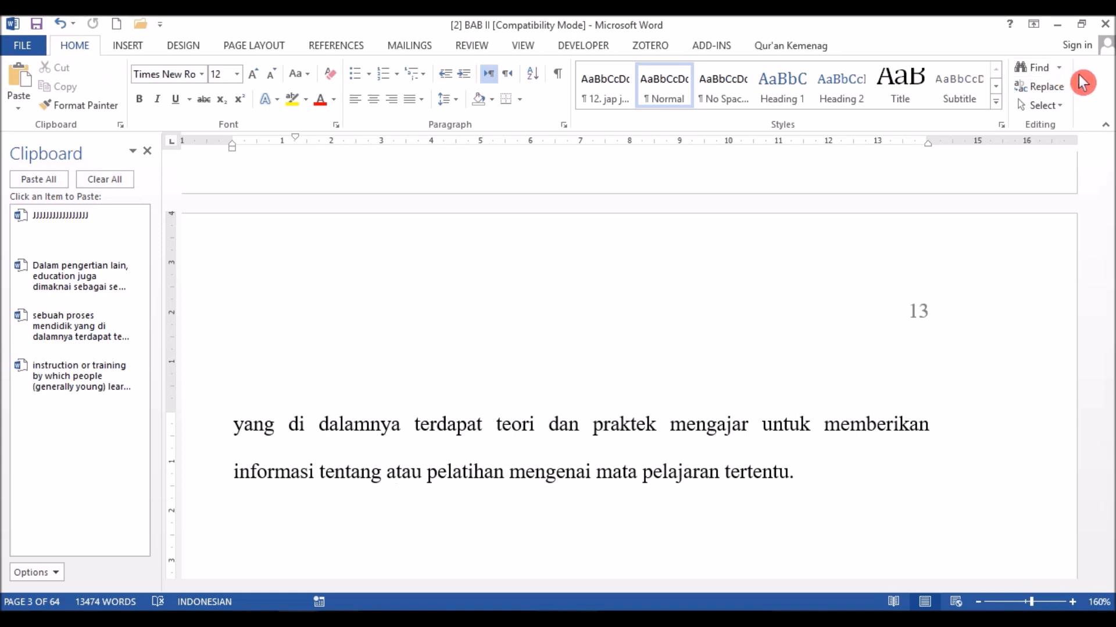
Search the BAB II document for periods, and close both the search results and the Clipboard pane
click(1043, 70)
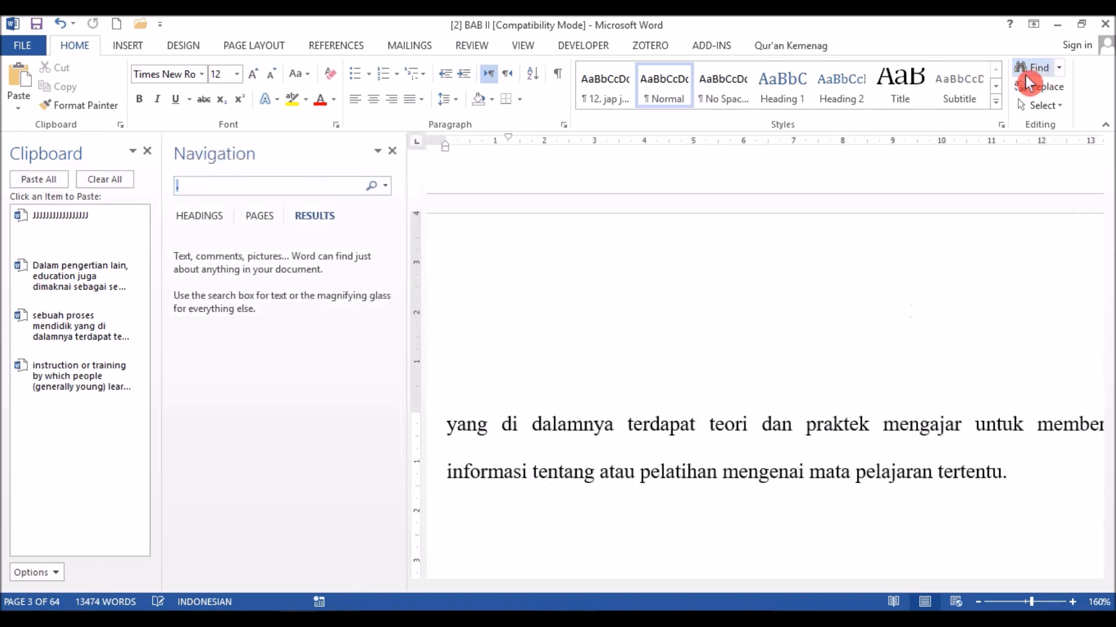
text(.)
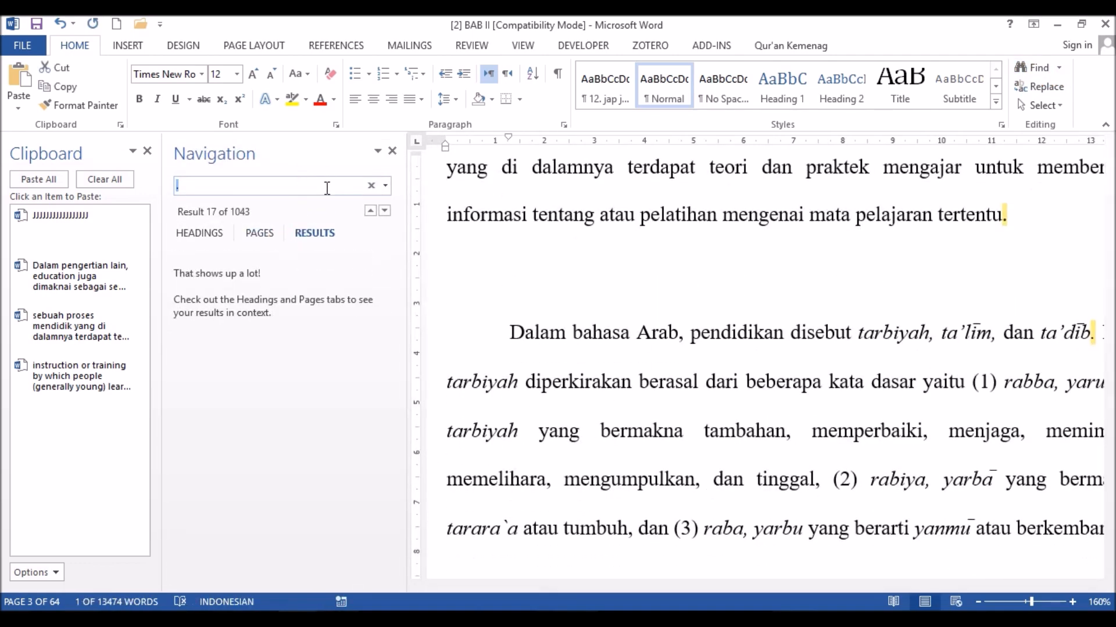
click(392, 151)
click(392, 152)
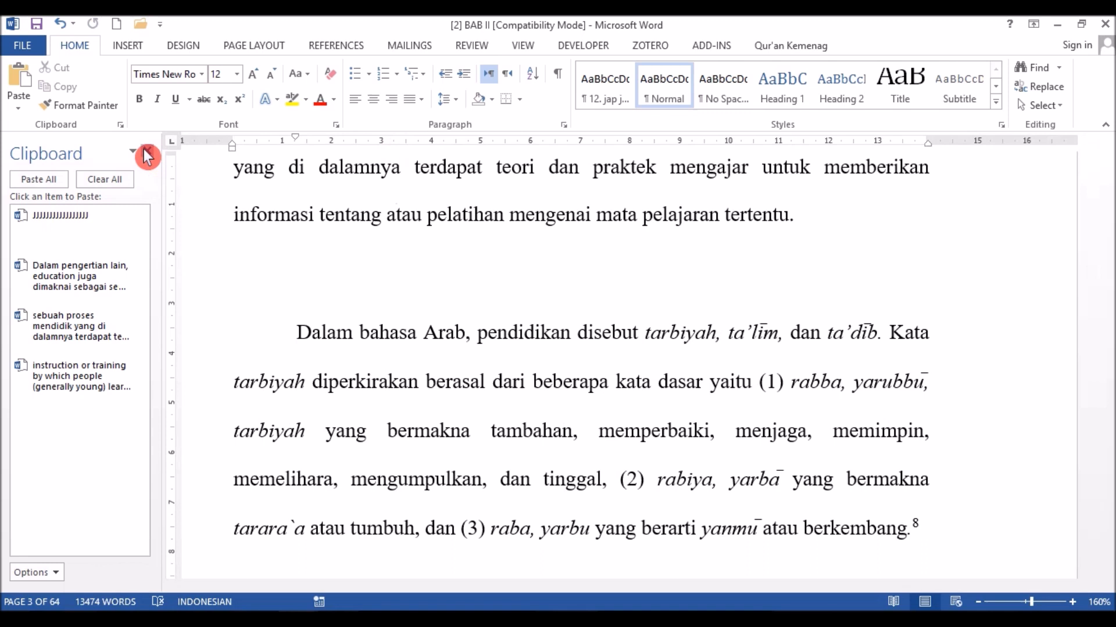
click(147, 153)
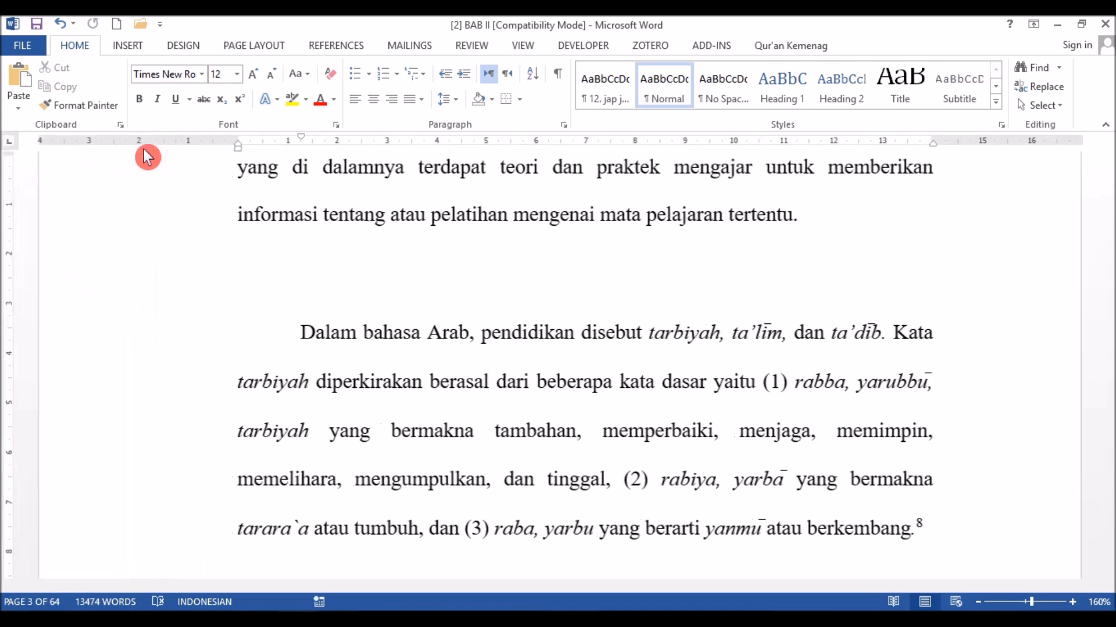
click(1061, 90)
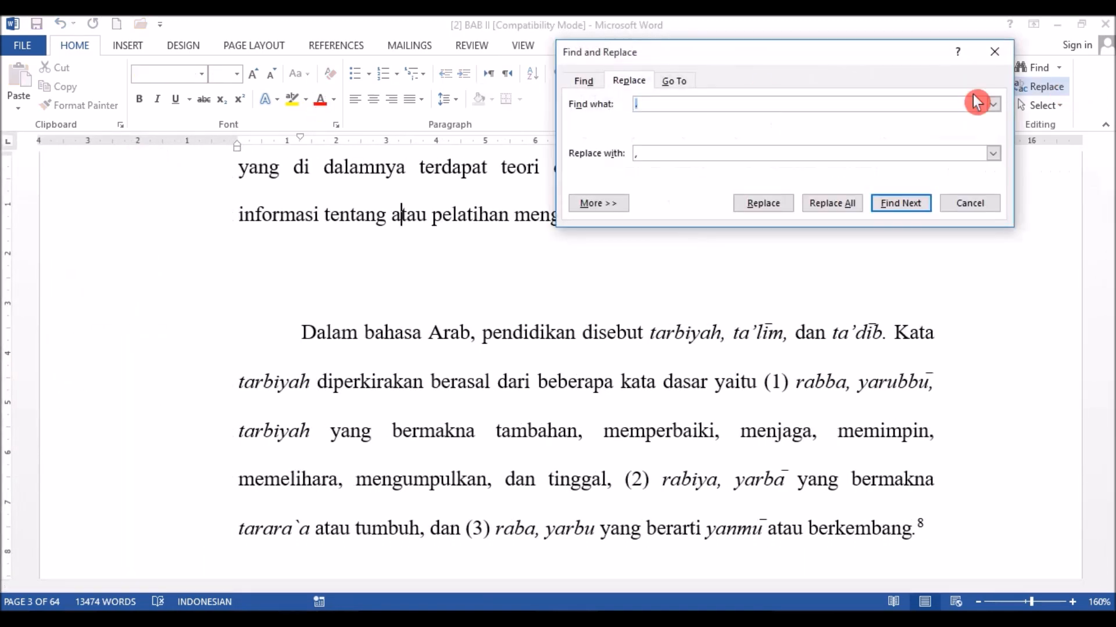
click(584, 81)
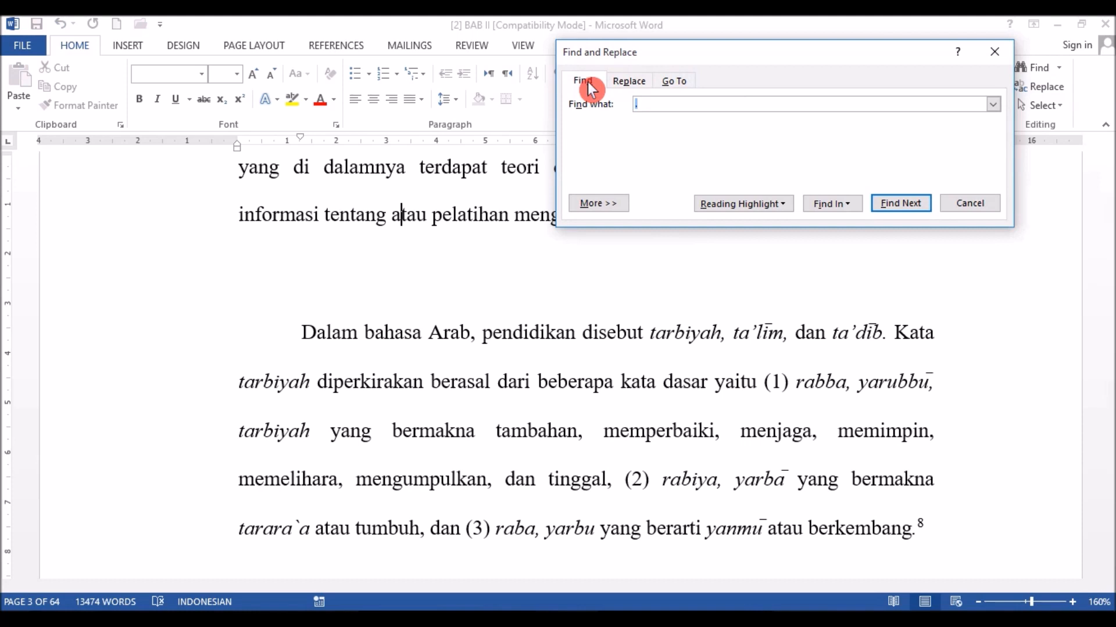
click(994, 52)
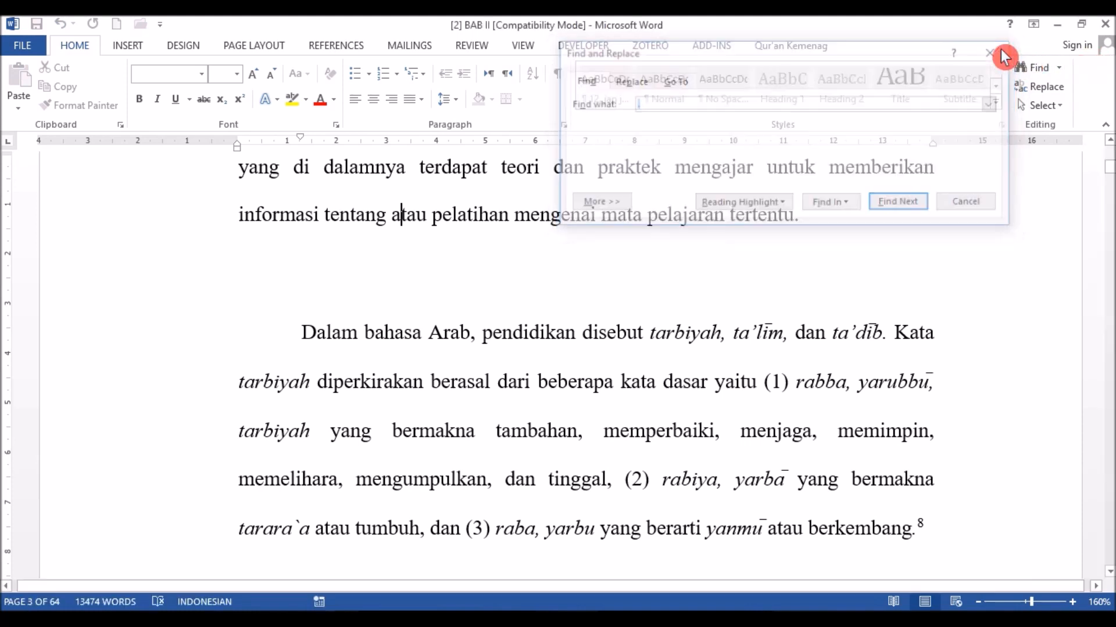
Copy the italic word "education" from the paragraph beginning "Dalam pengertian lain" on page 2
key(Down)
key(Up)
key(Up)
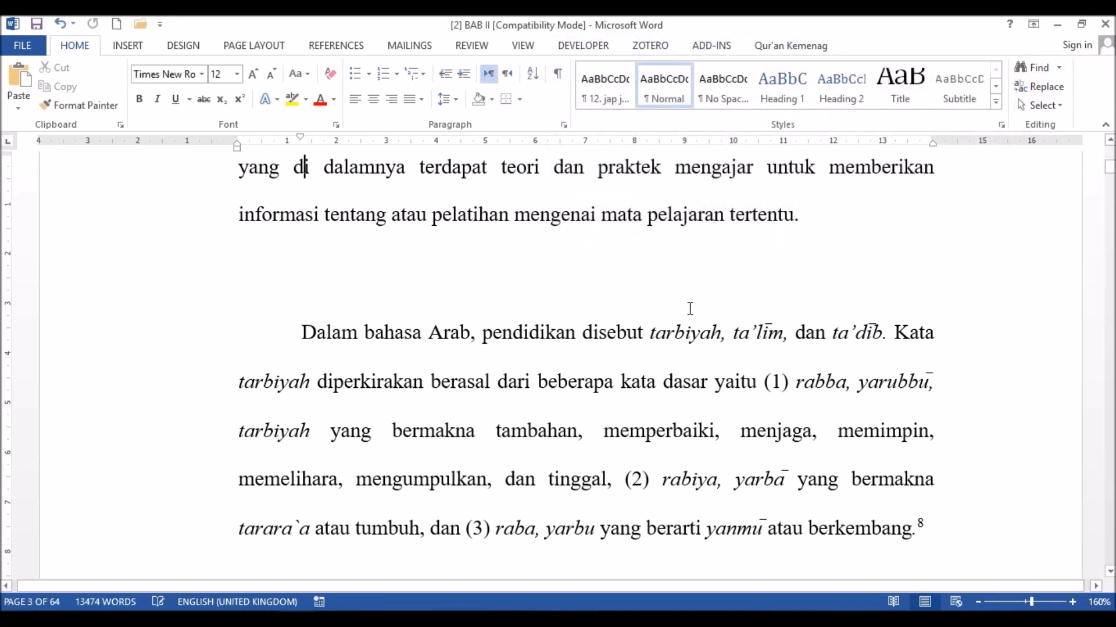
key(Up)
key(Up)
key(Up)
key(Up)
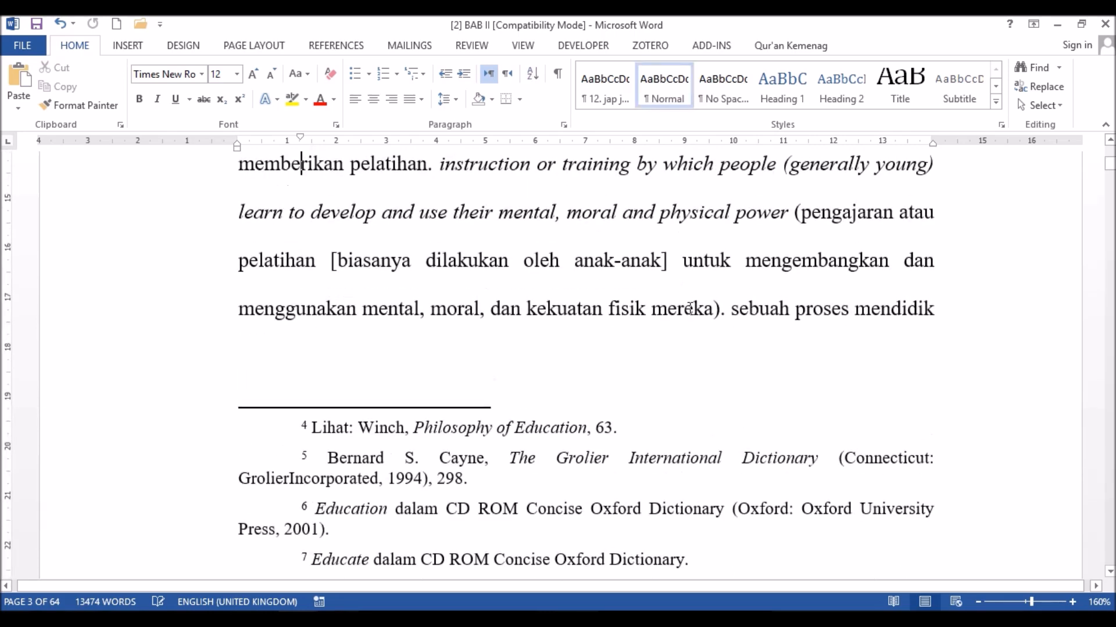
key(Up)
key(Up)
key(Up)
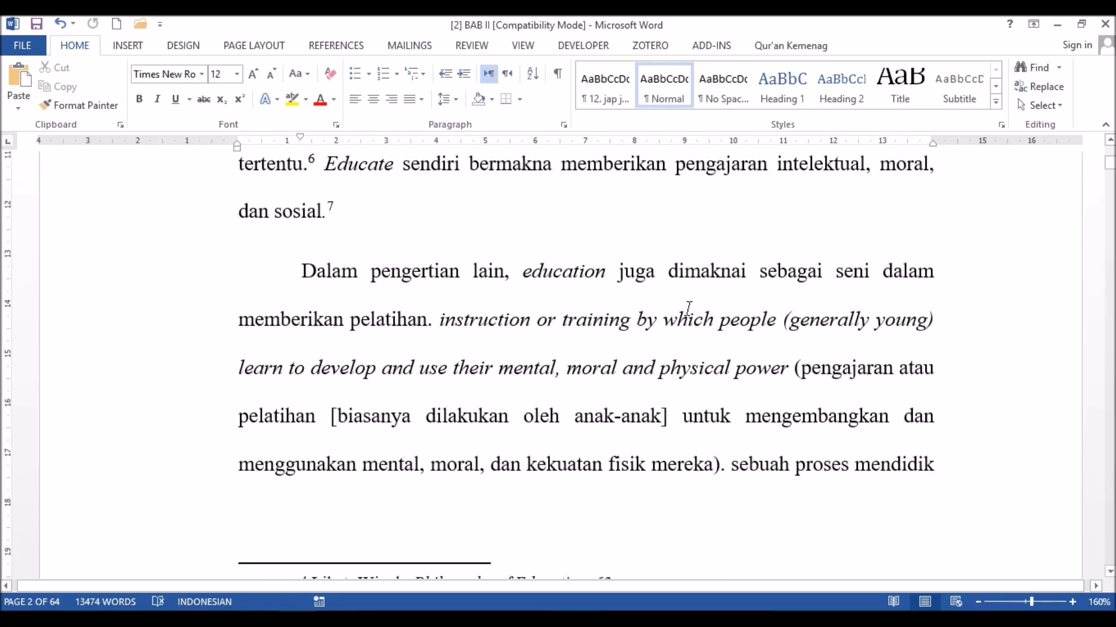
click(604, 275)
key(shift+Left)
key(shift+Left)
key(shift+Left)
key(shift+Left)
key(shift+Left)
key(shift+Left)
key(shift+Left)
key(shift+Left)
key(shift+Left)
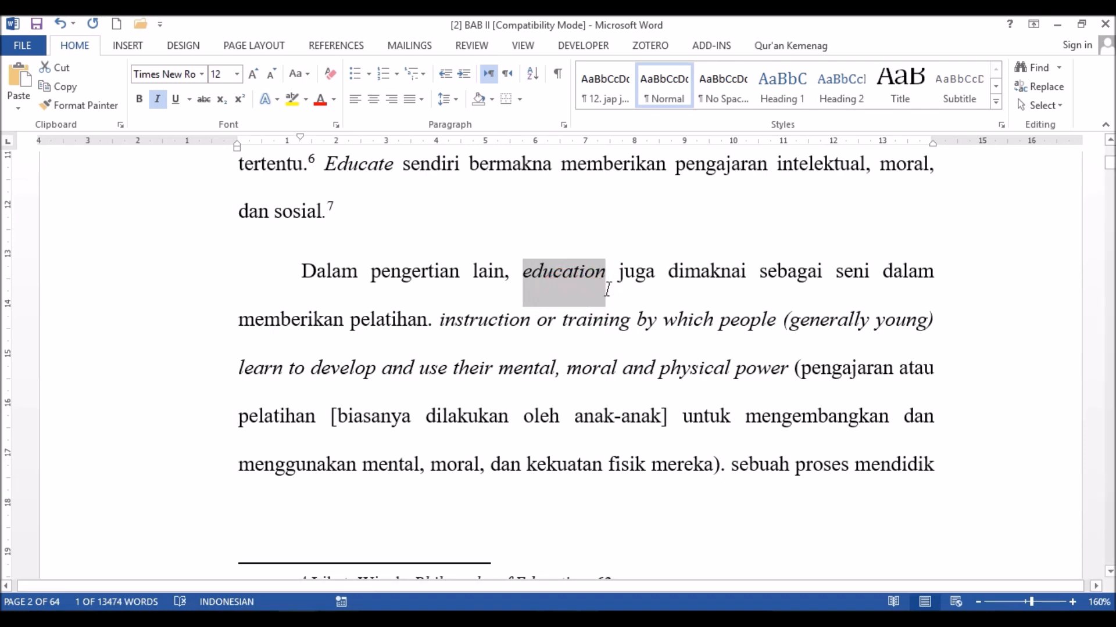
key(ctrl+c)
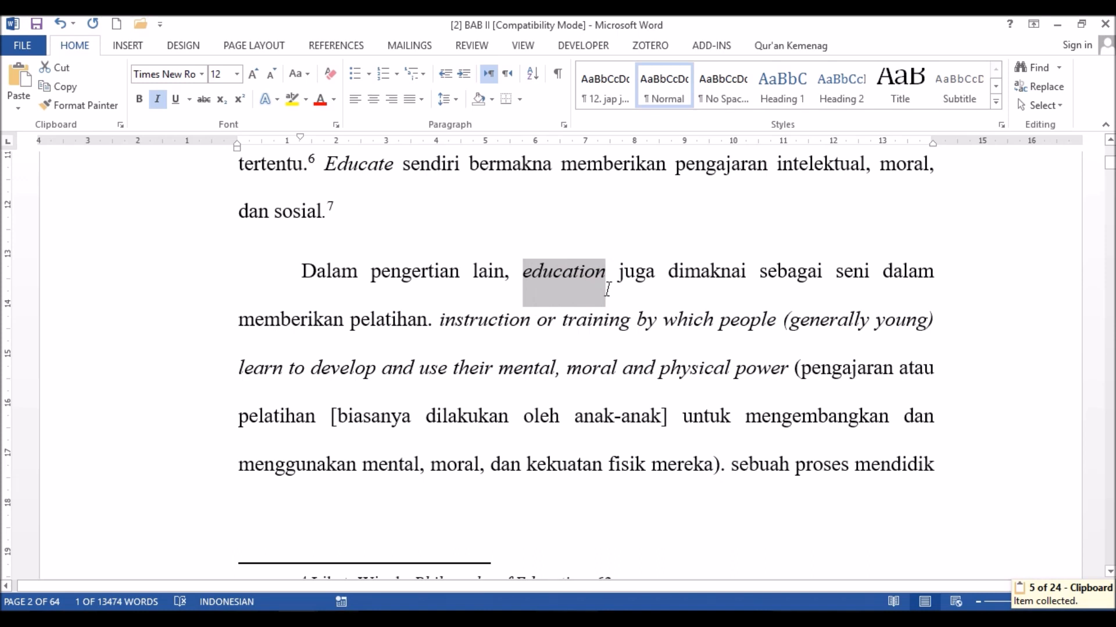
Find and select every occurrence of "education" in the main document
click(1057, 91)
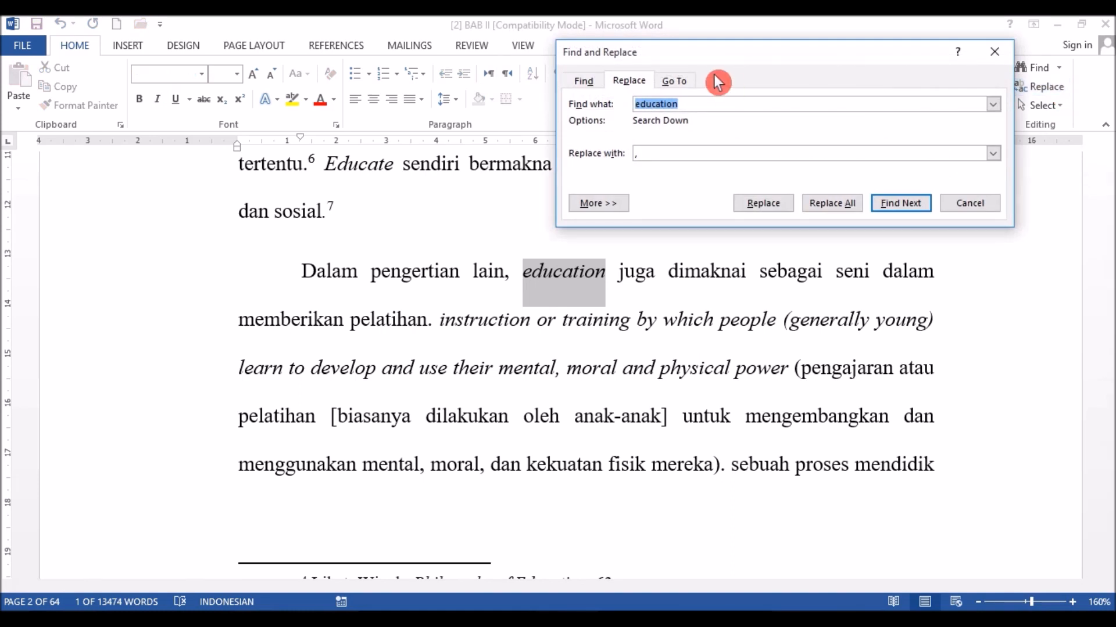
click(591, 83)
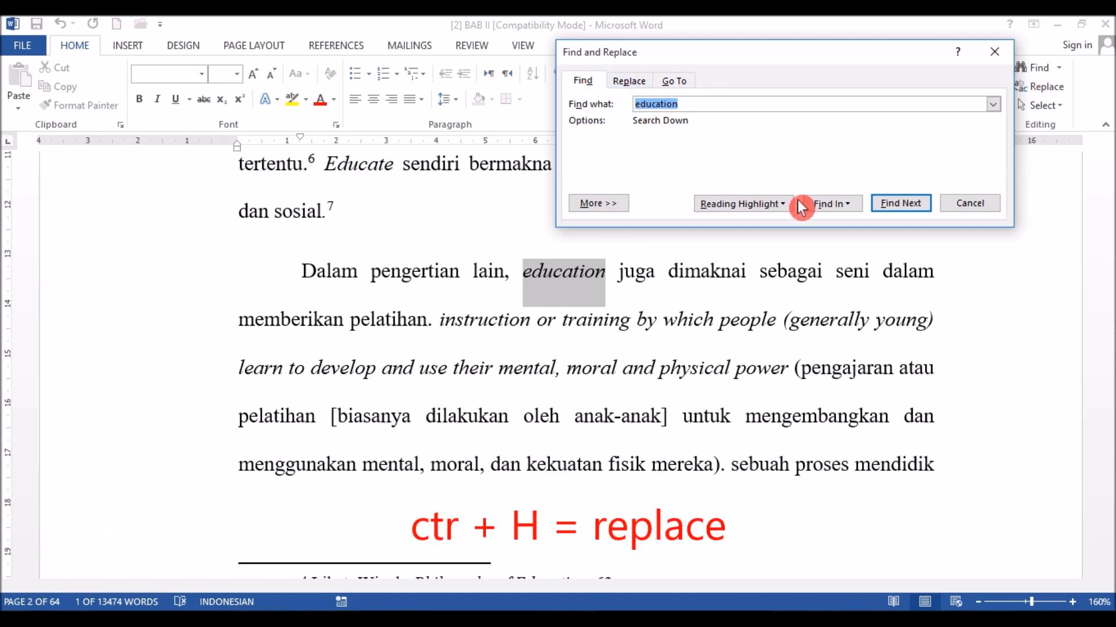
click(856, 212)
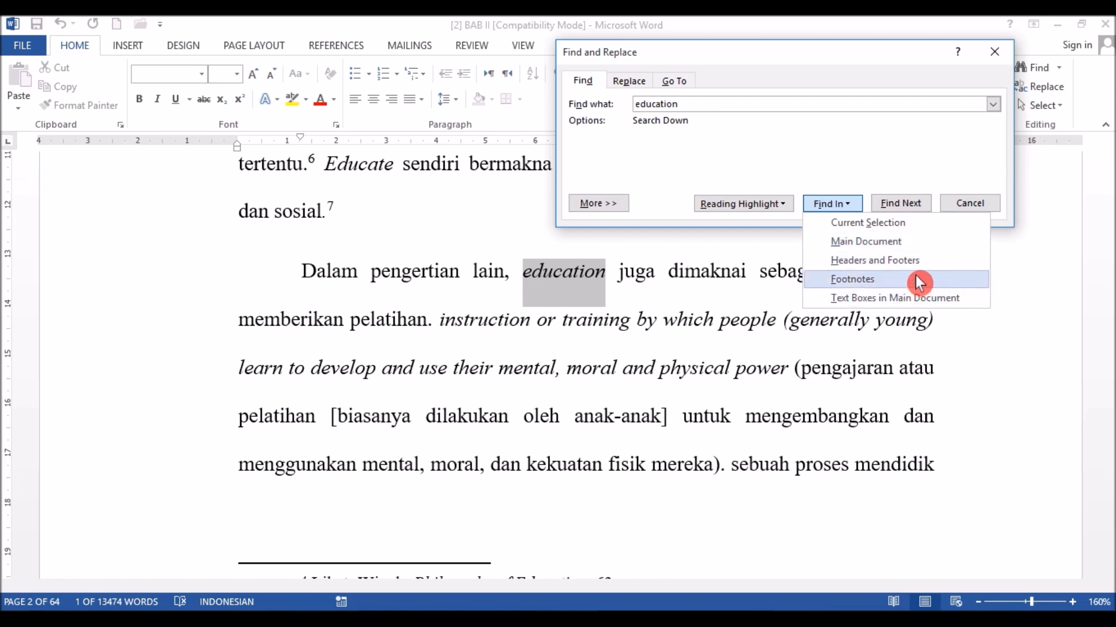
click(924, 242)
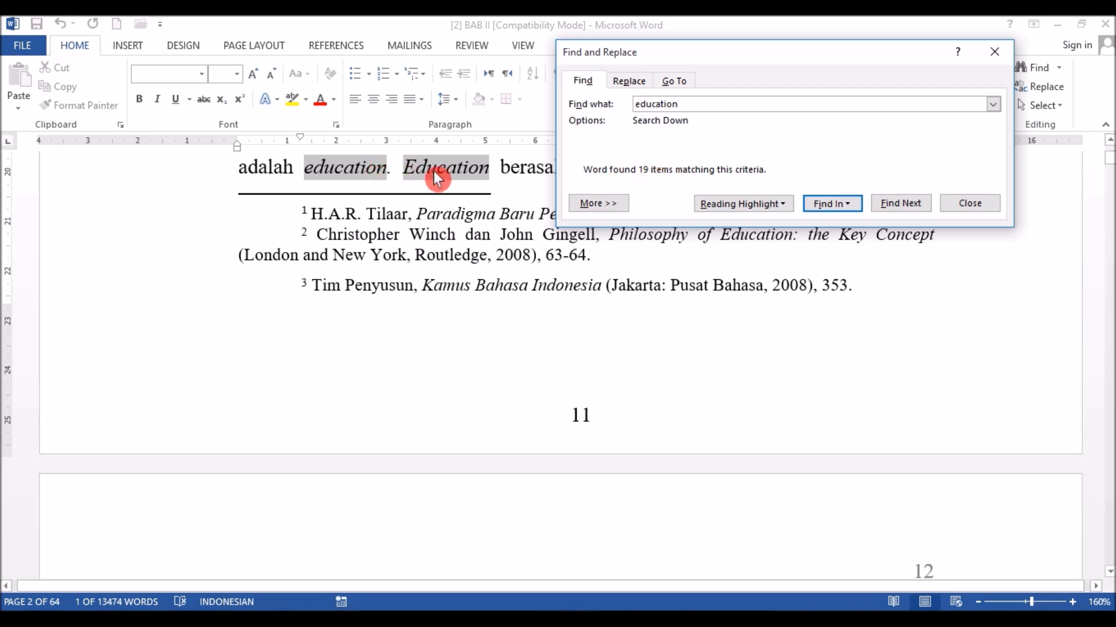
Format all selected "education" occurrences with the BeanTown font and a red font colour
click(205, 82)
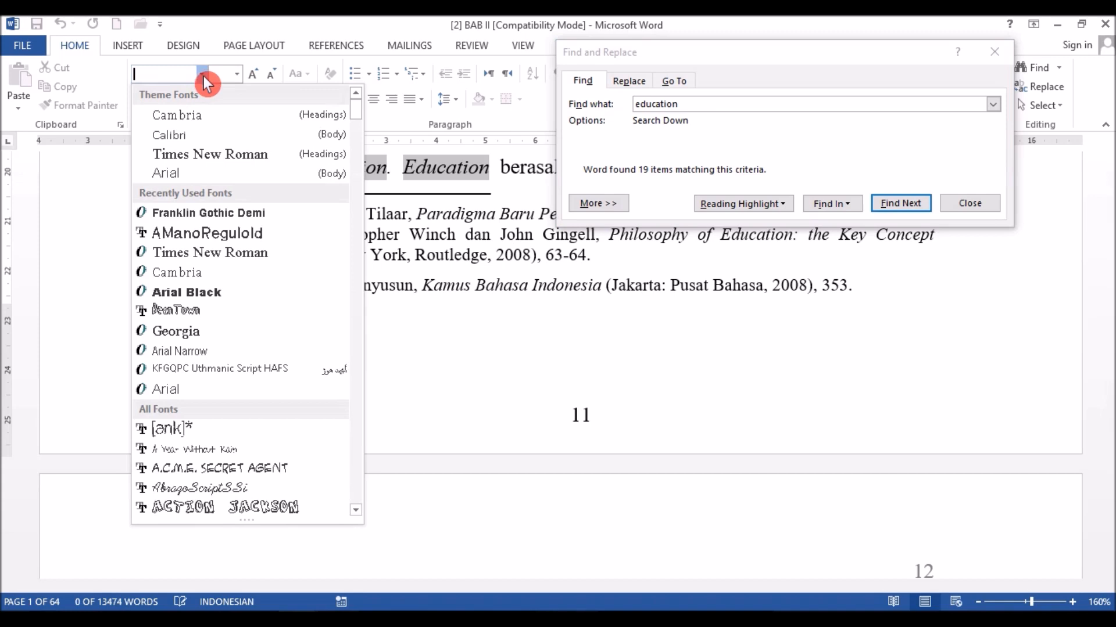
click(237, 308)
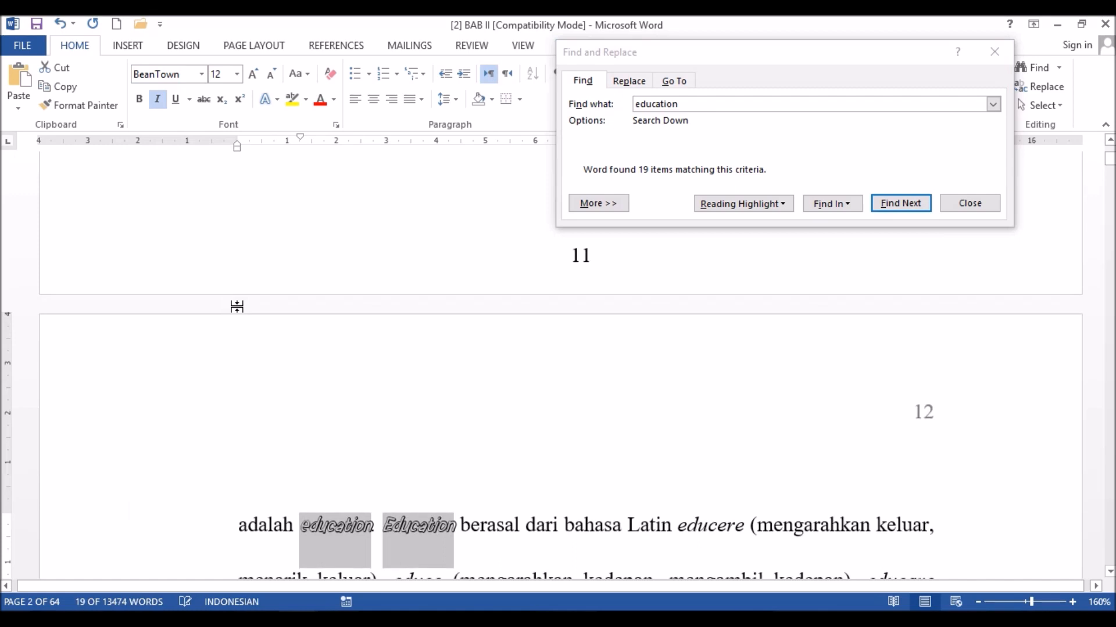
click(324, 104)
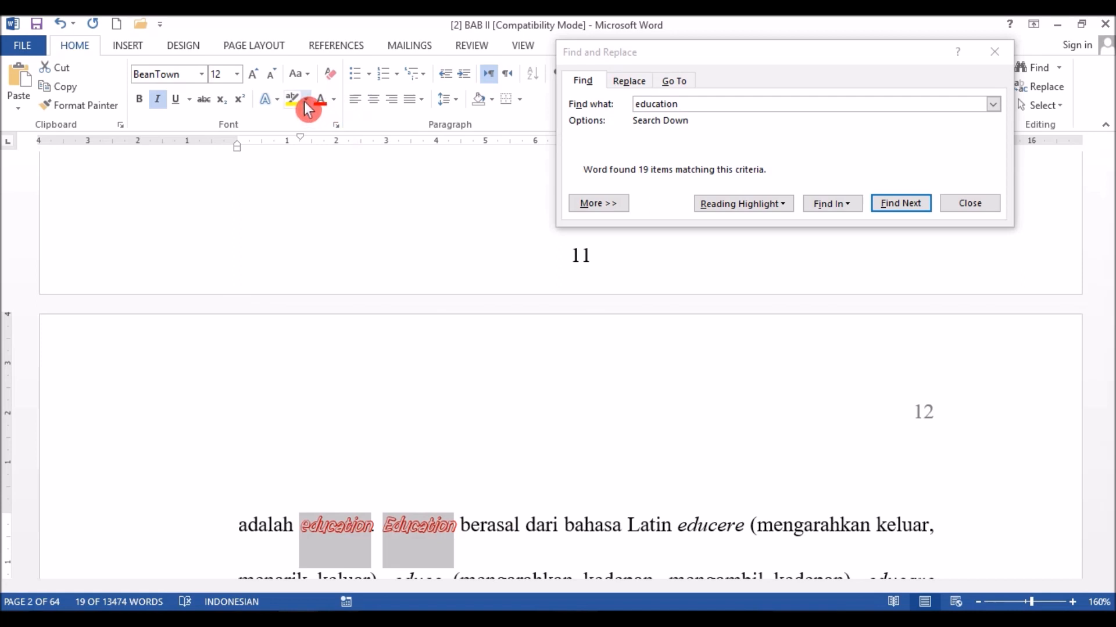
click(305, 98)
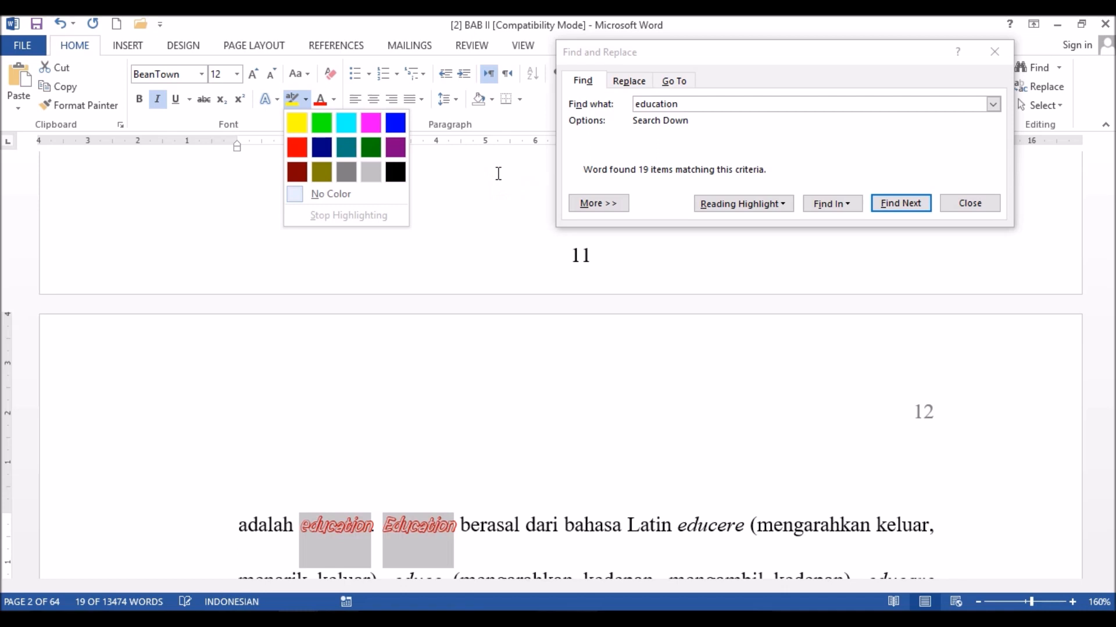
click(669, 146)
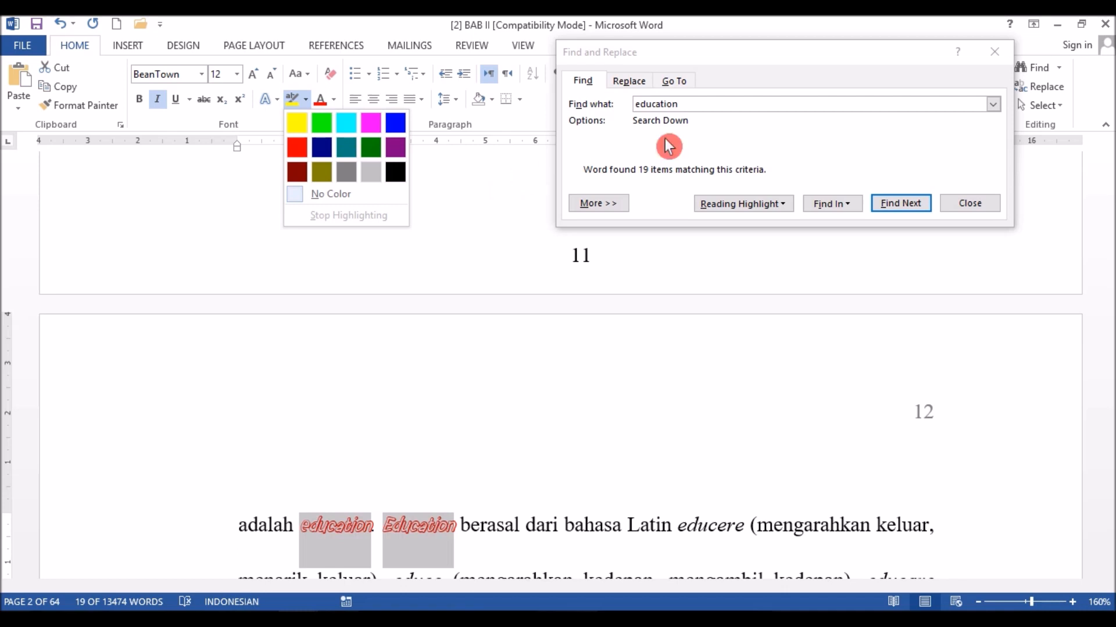
click(729, 59)
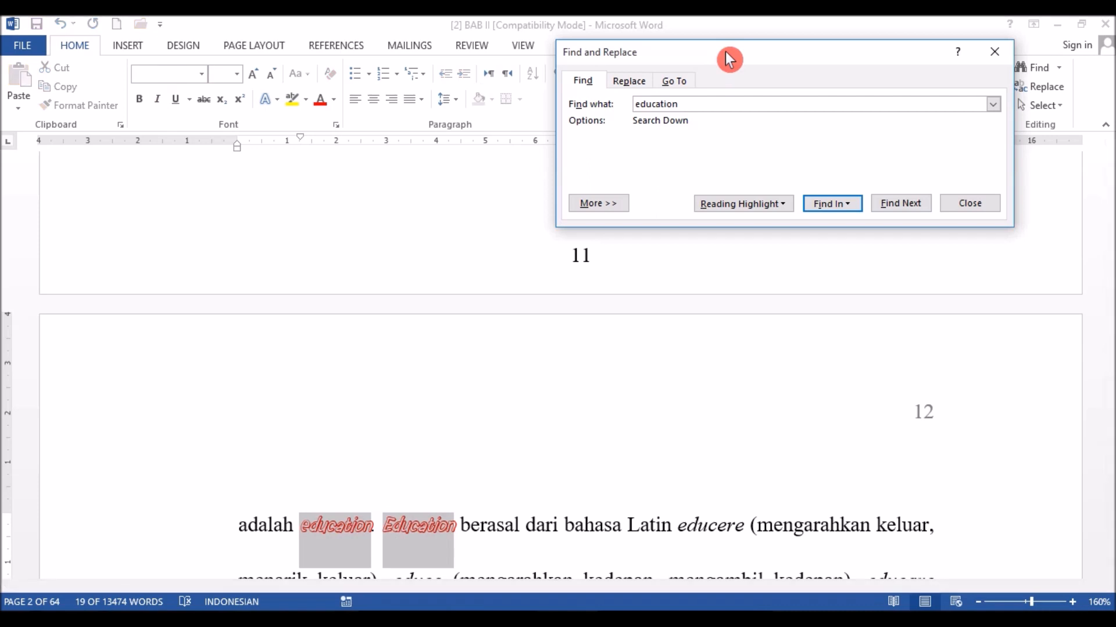
Close the search dialog and deselect the words by placing the cursor in the page 1 paragraph beginning "Pendidikan berasal"
click(993, 206)
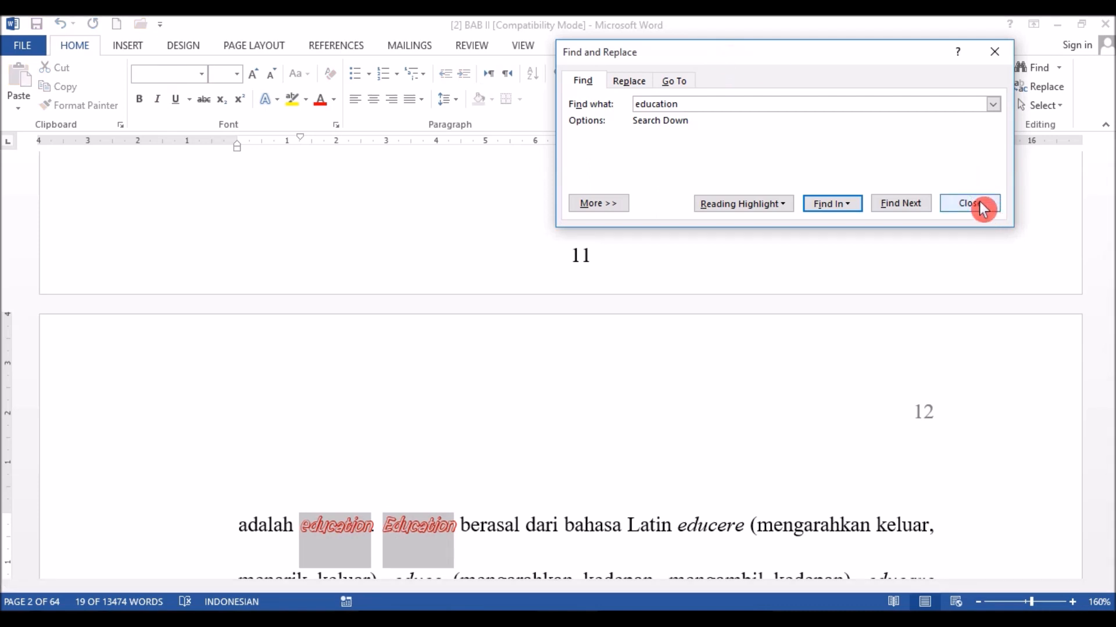
click(981, 208)
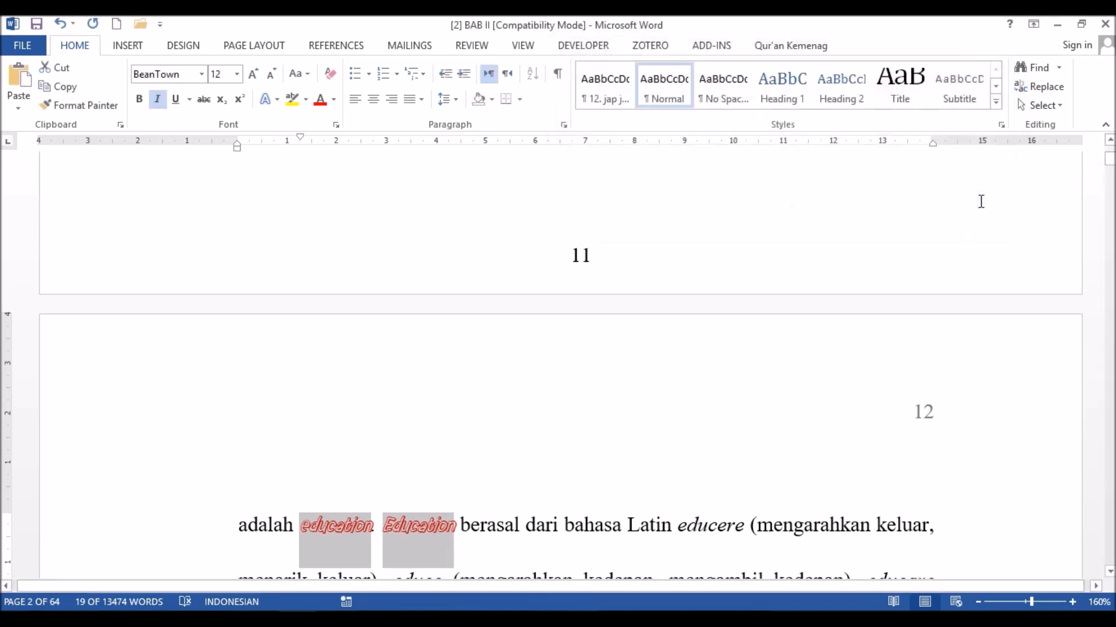
drag(1110, 177, 1109, 164)
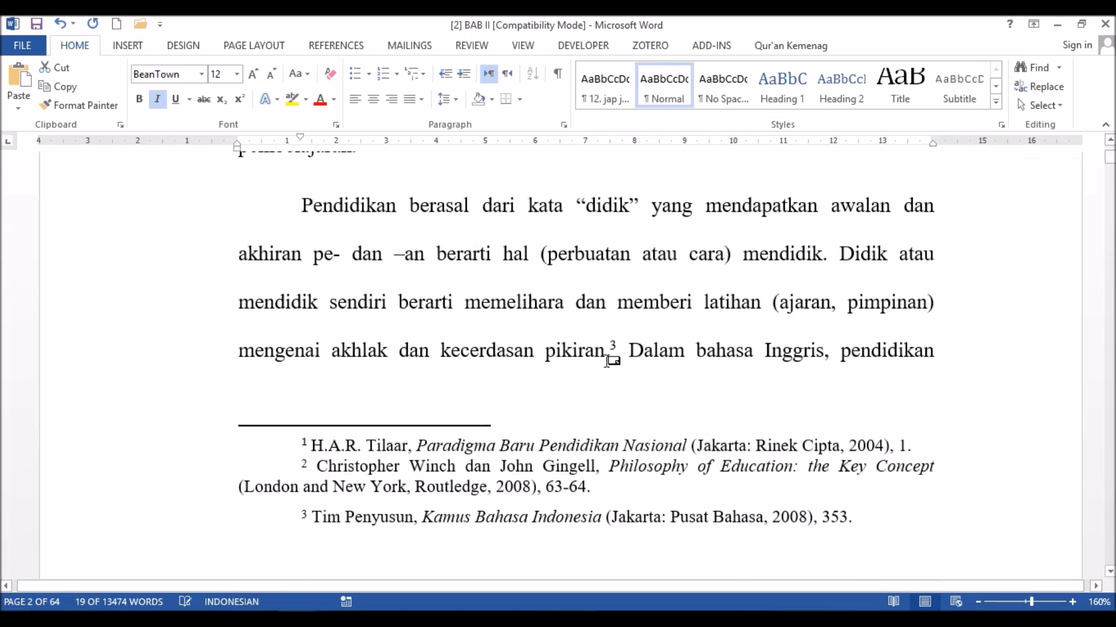
click(644, 305)
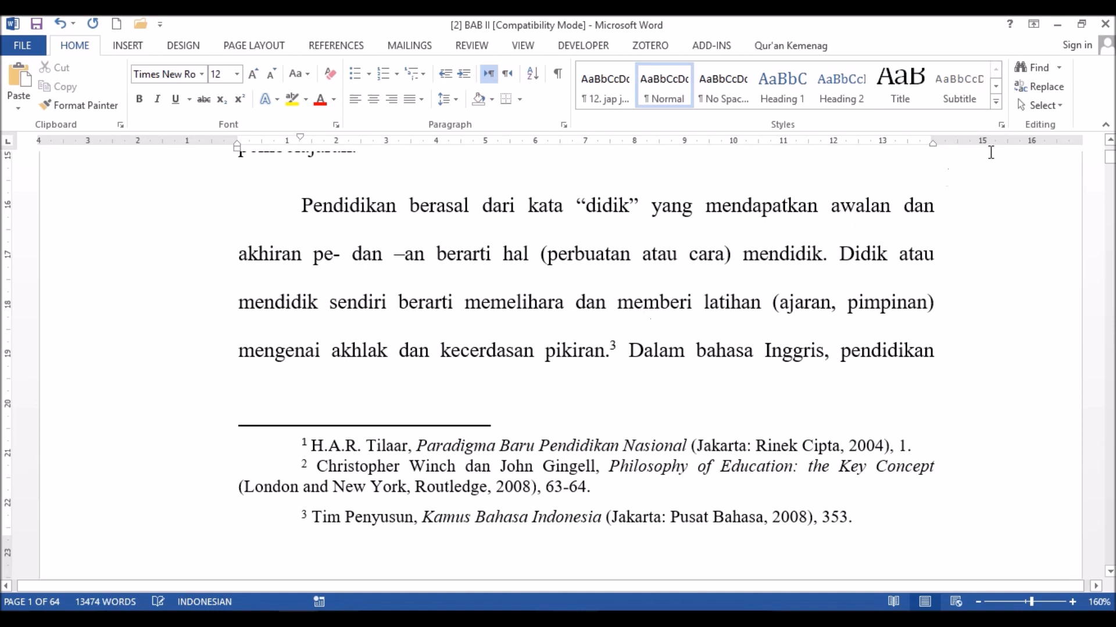
Find and select every occurrence of "Kamus" in the footnotes
click(1052, 90)
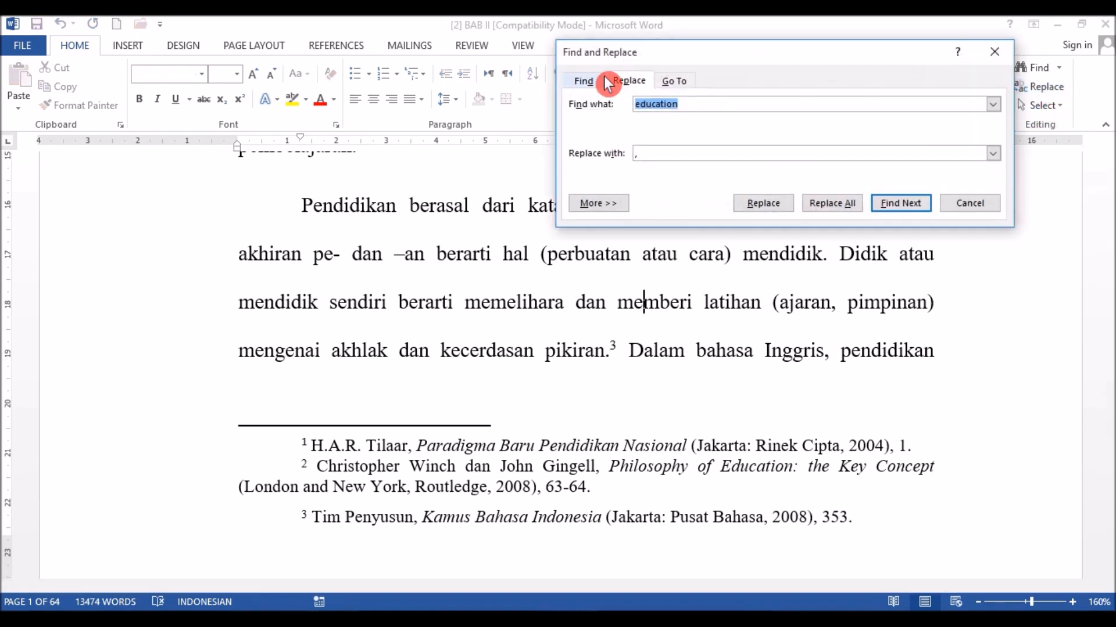
click(586, 82)
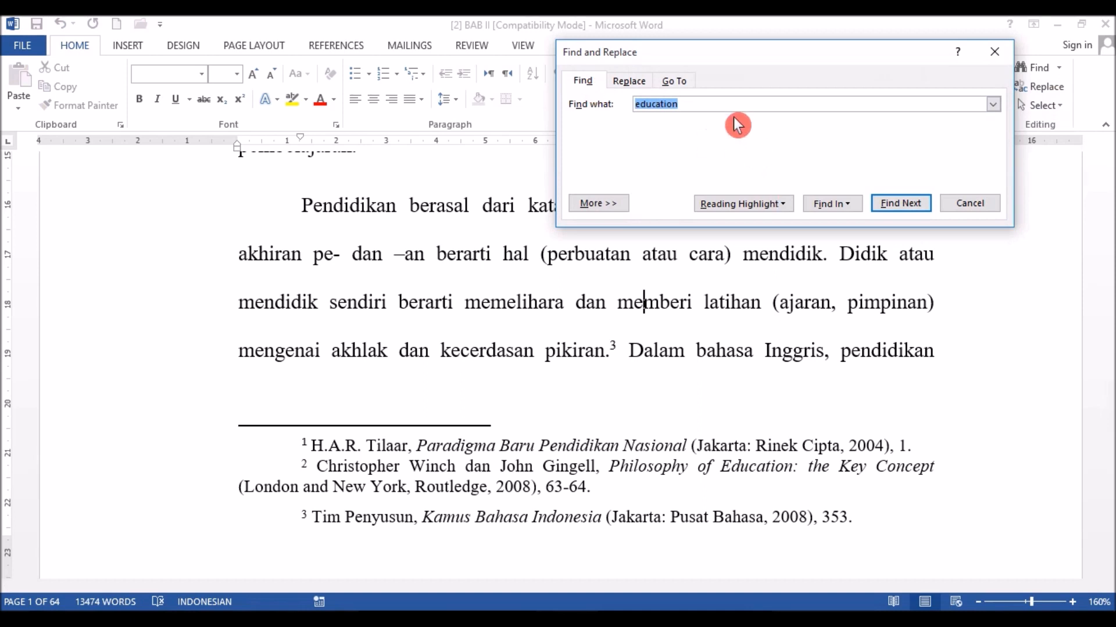
text(m)
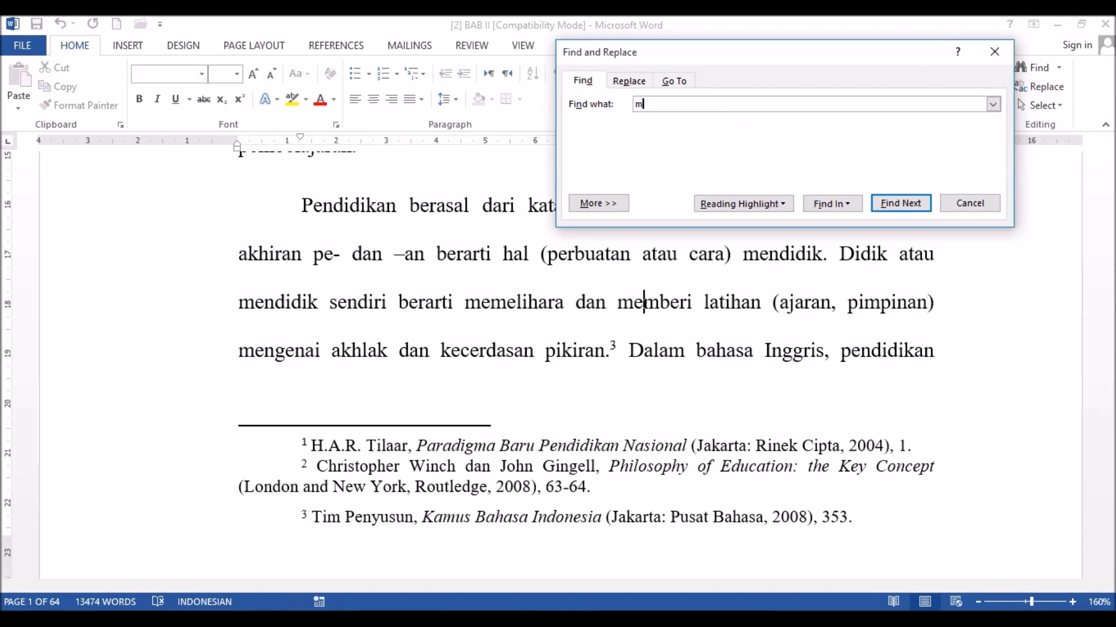
key(BackSpace)
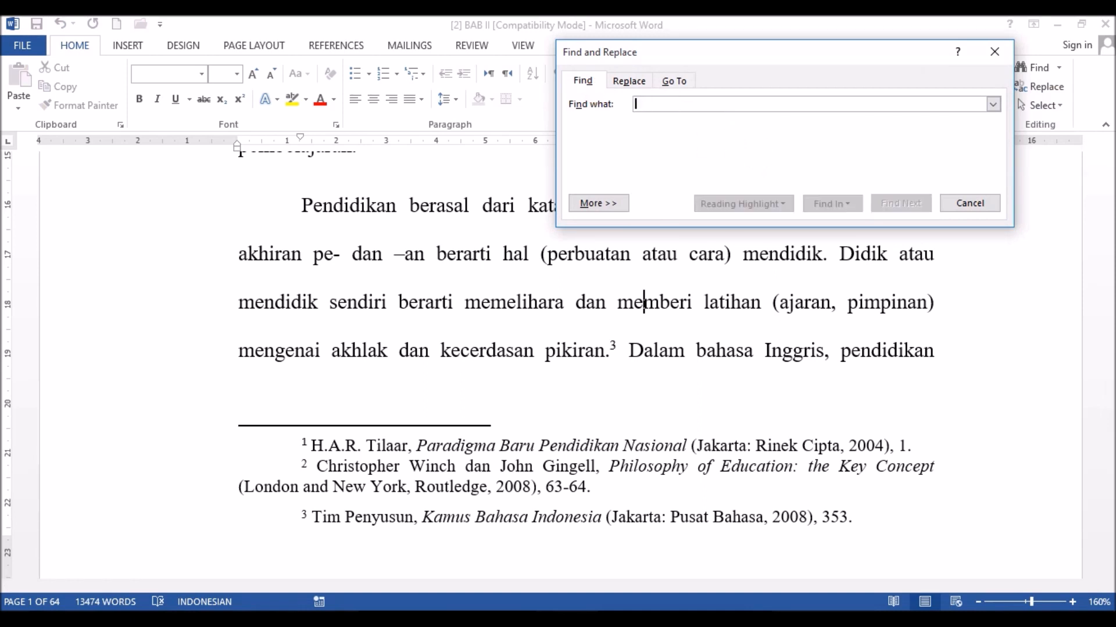
text(ke)
key(BackSpace)
key(BackSpace)
text(K)
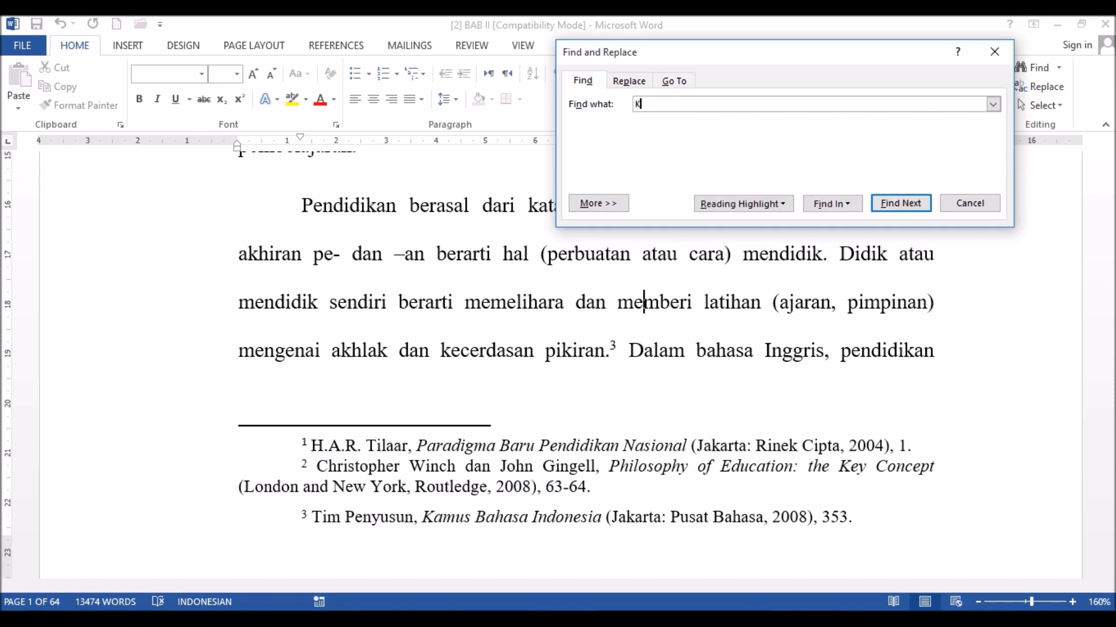
text(amus)
click(835, 204)
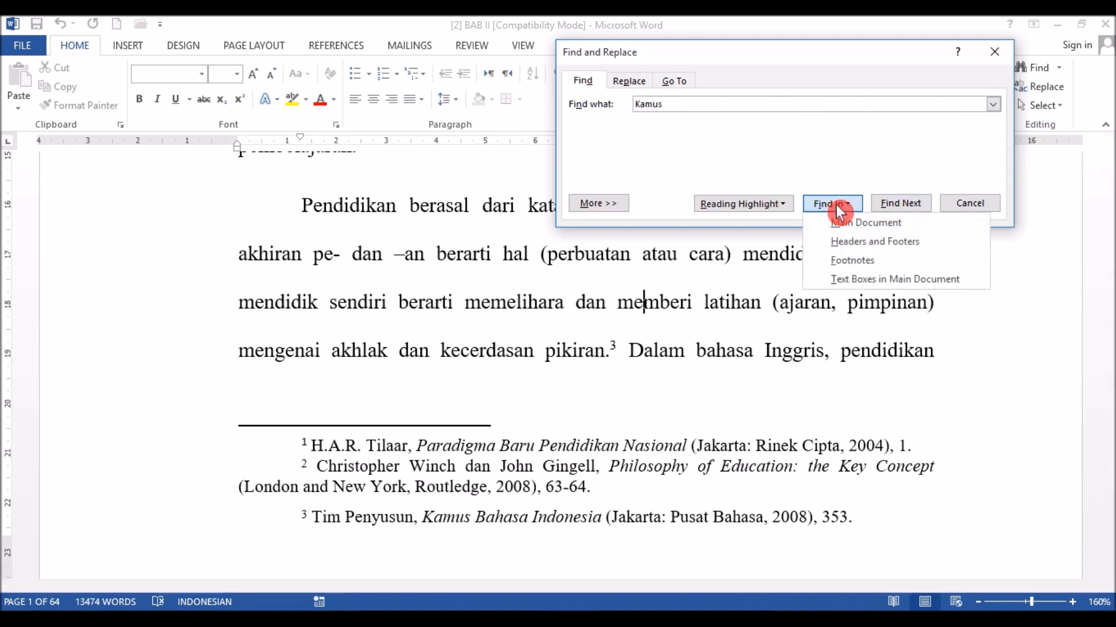
click(859, 261)
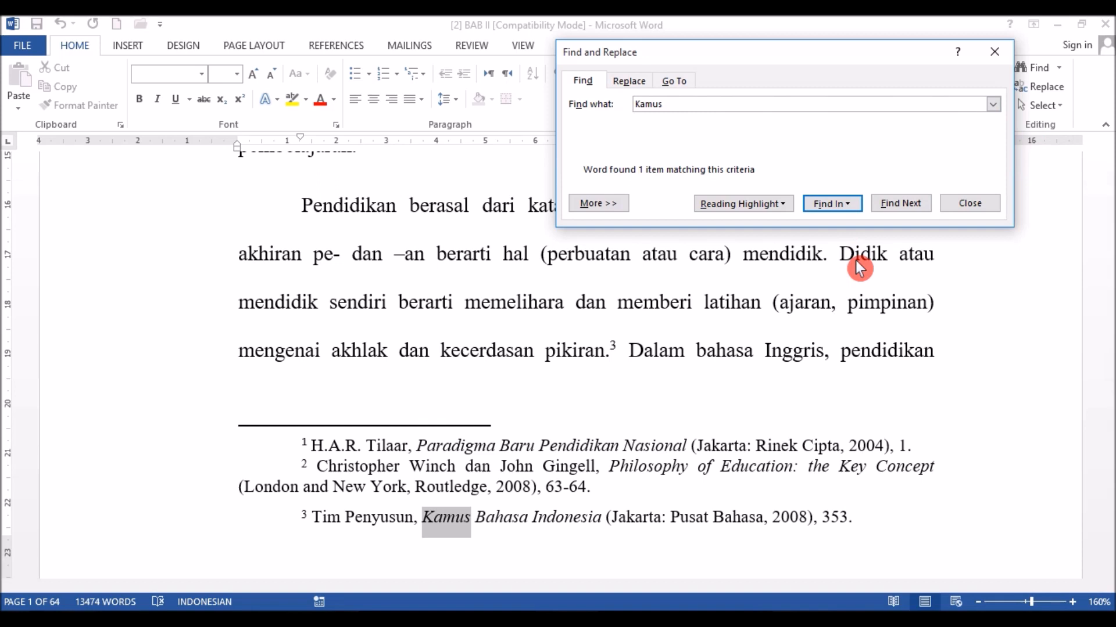
Find and select every occurrence of "education" in the footnotes, then close the search dialog
click(677, 106)
key(BackSpace)
key(BackSpace)
key(BackSpace)
key(BackSpace)
key(BackSpace)
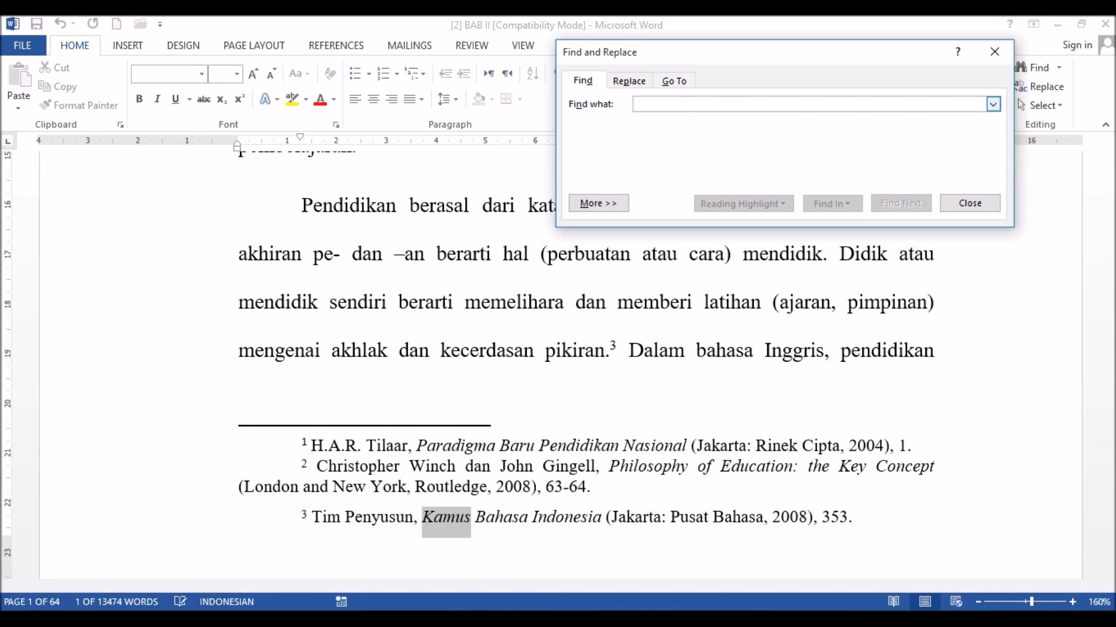
text(education)
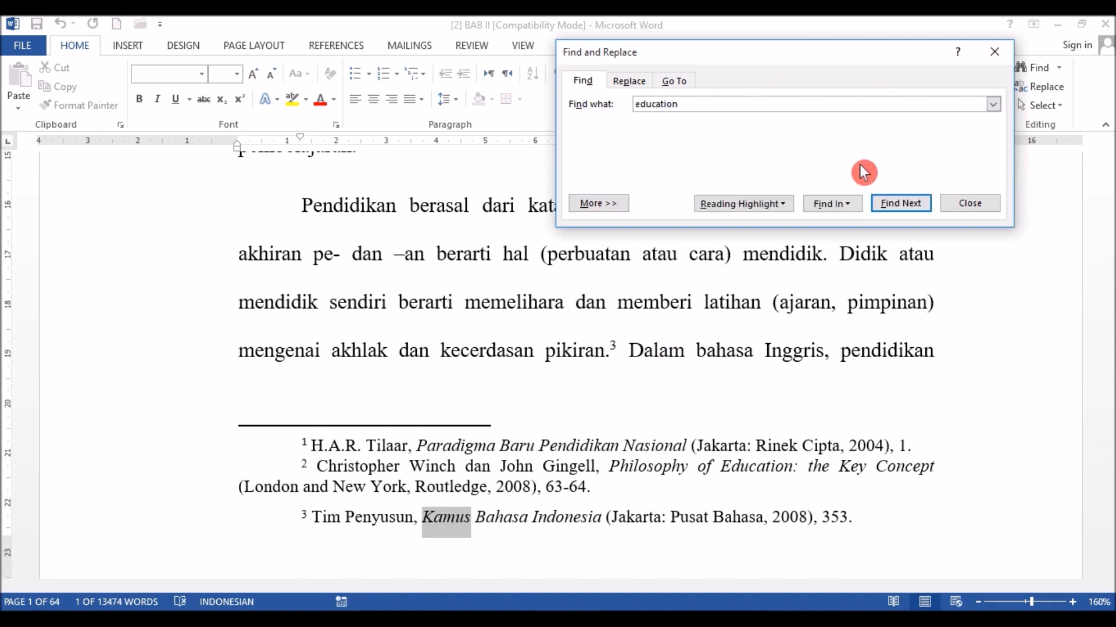
click(844, 205)
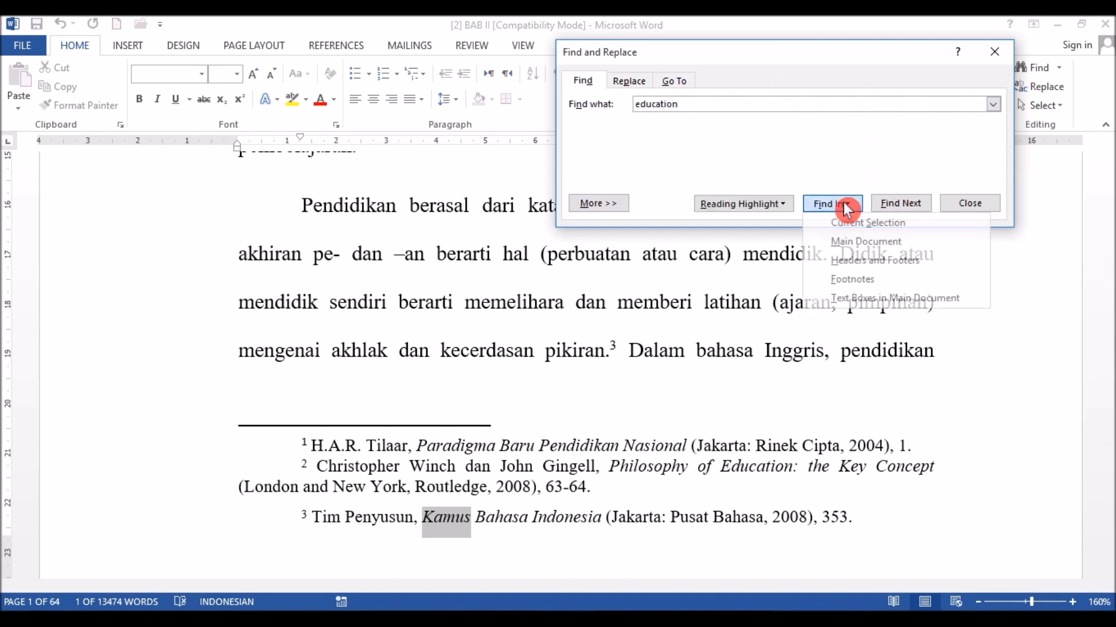
click(849, 279)
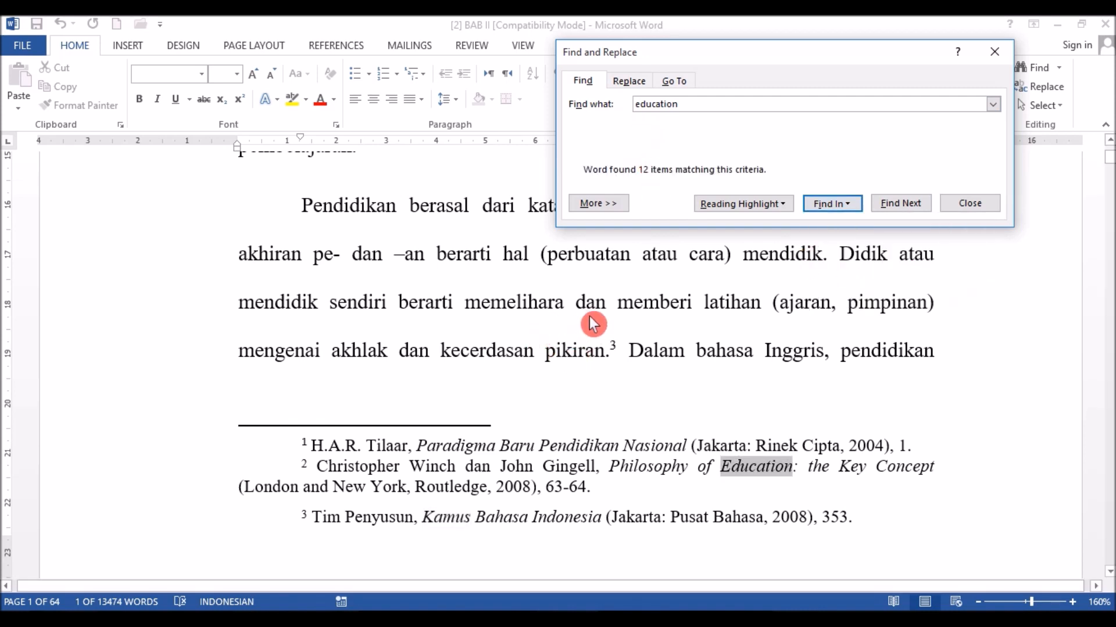
drag(1110, 158, 1109, 170)
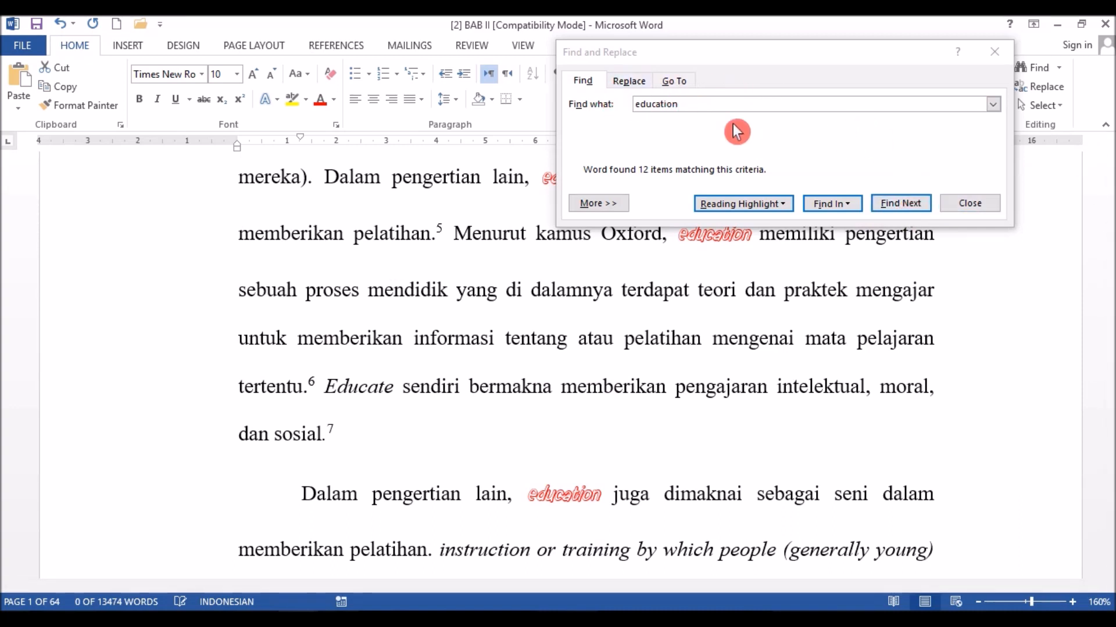
click(996, 51)
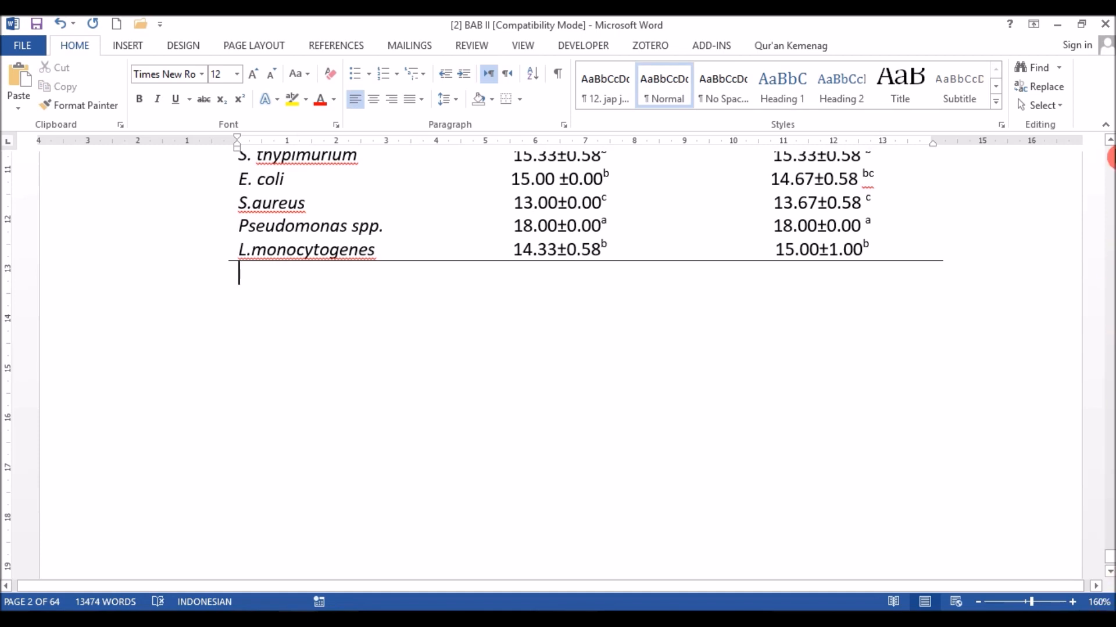
Copy the ± sign from the S. thypimurium value under L.plantarum 7CT3 in Table 1 on the last page
scroll(1110, 146, up, 5)
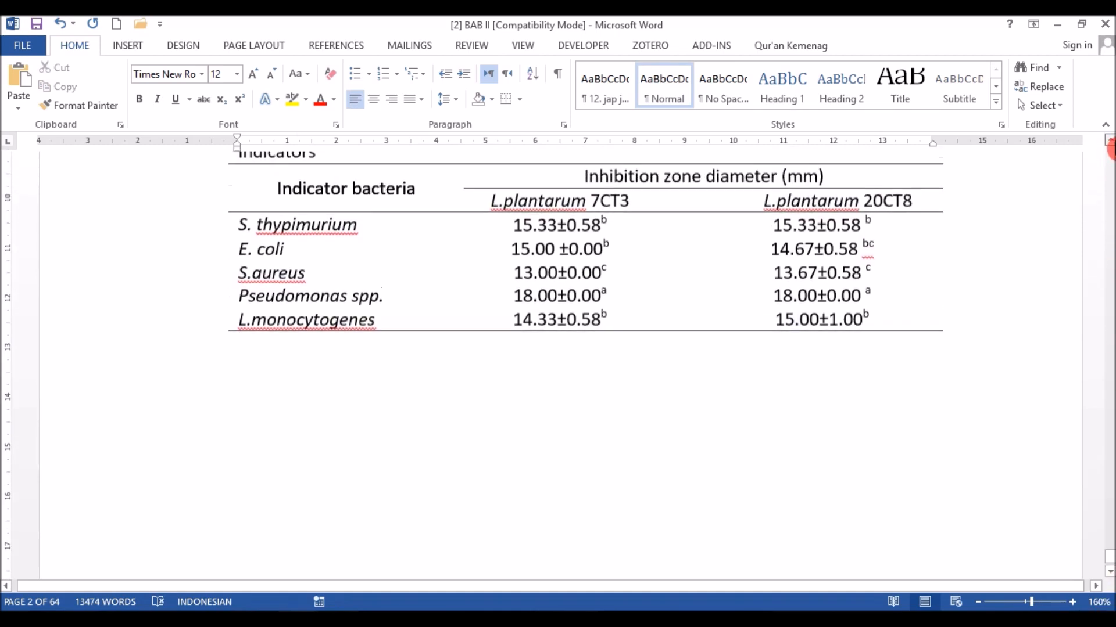
scroll(1109, 146, up, 3)
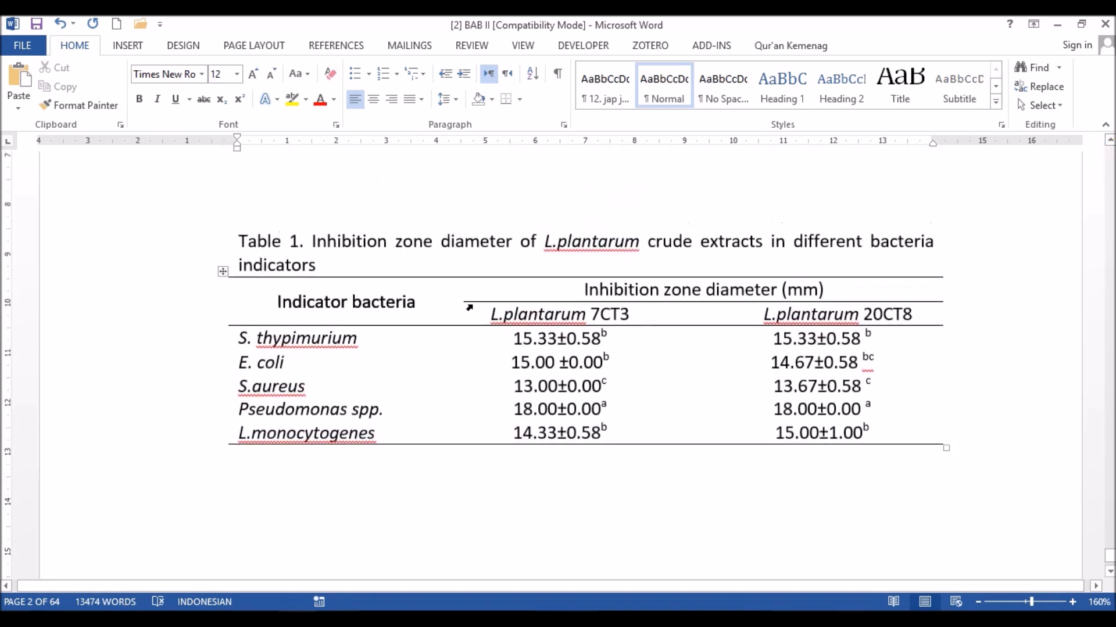
click(399, 199)
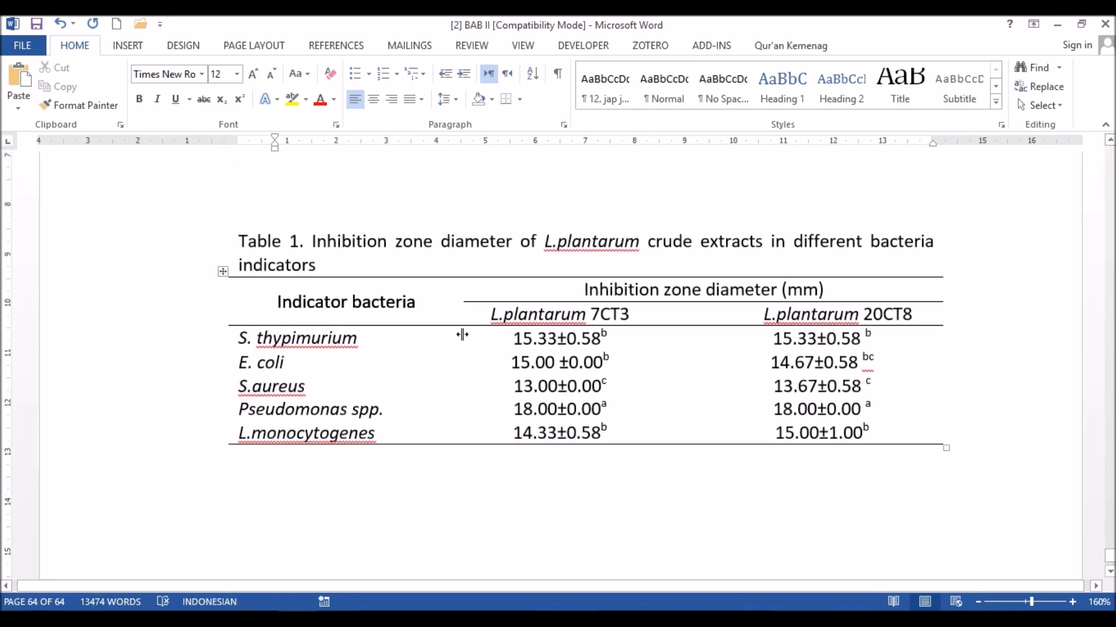
click(570, 340)
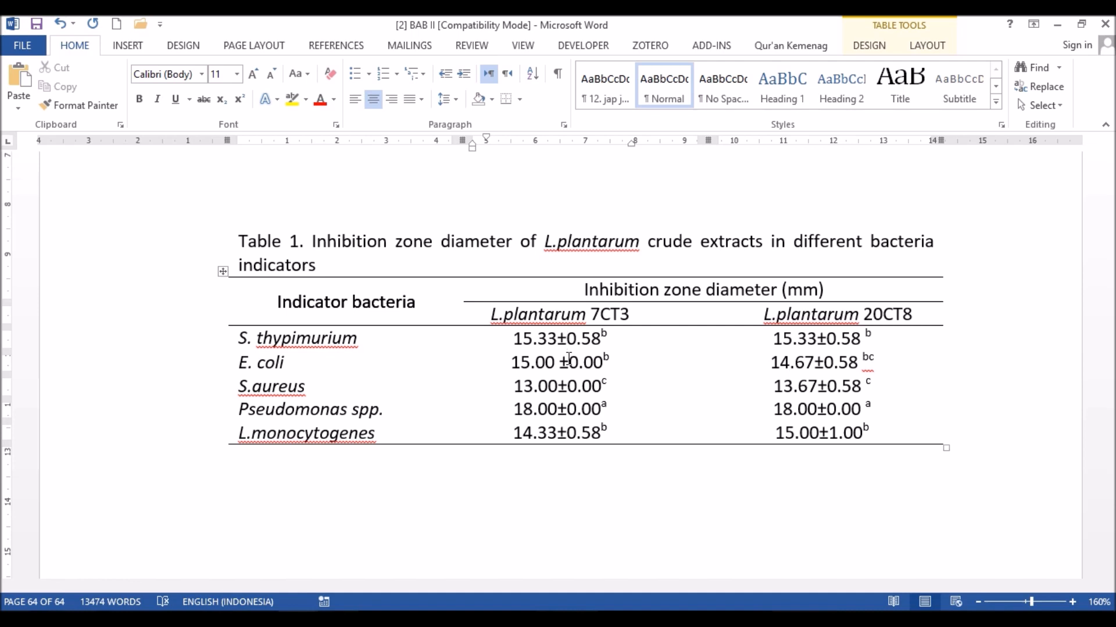
key(shift+Right)
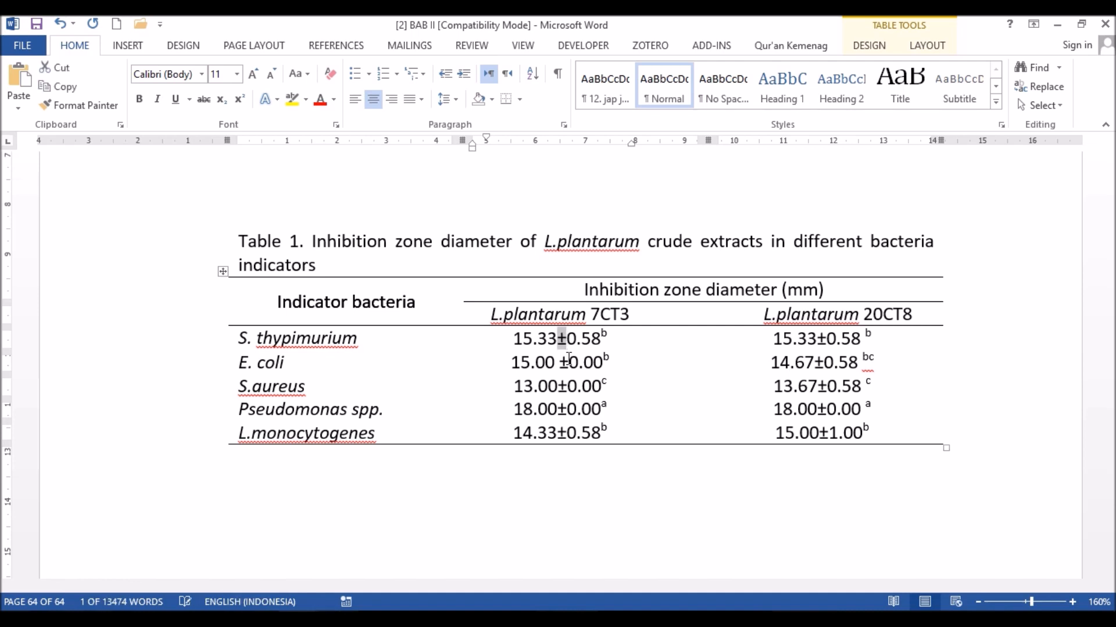
key(ctrl+c)
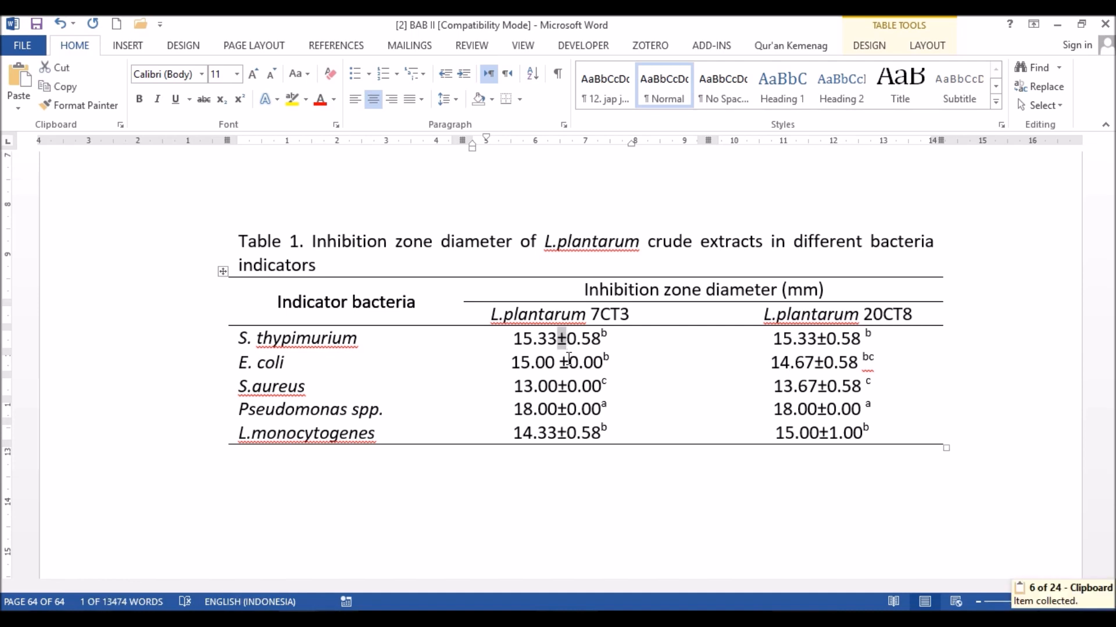
Select all of Table 1, then find and select every "±" within the current selection
click(221, 270)
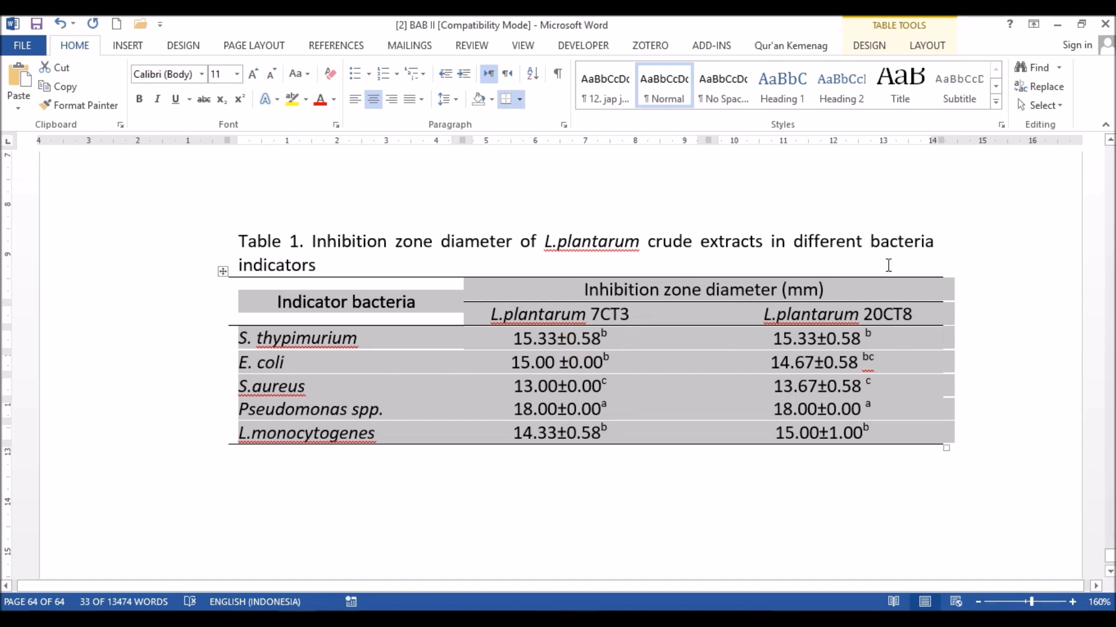
click(951, 288)
click(1046, 92)
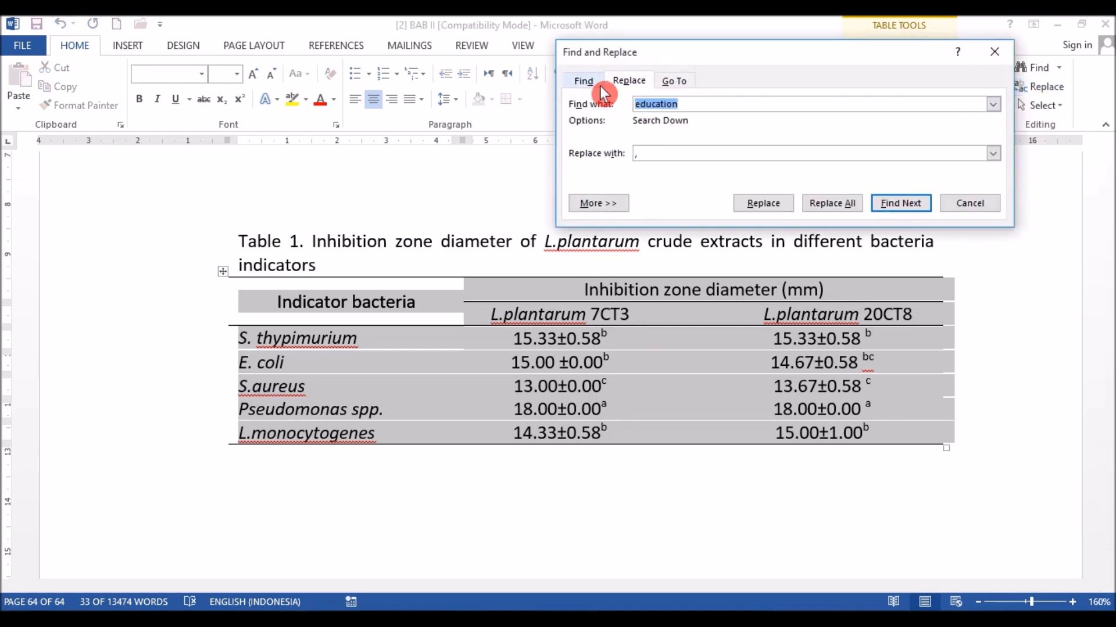
click(591, 86)
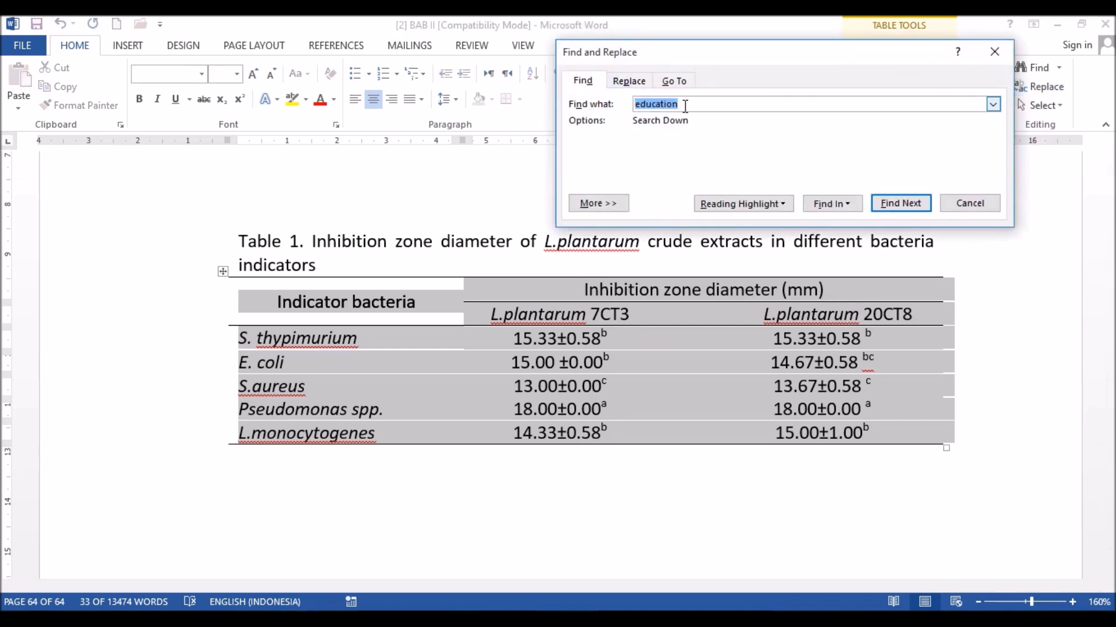
text(±)
click(847, 204)
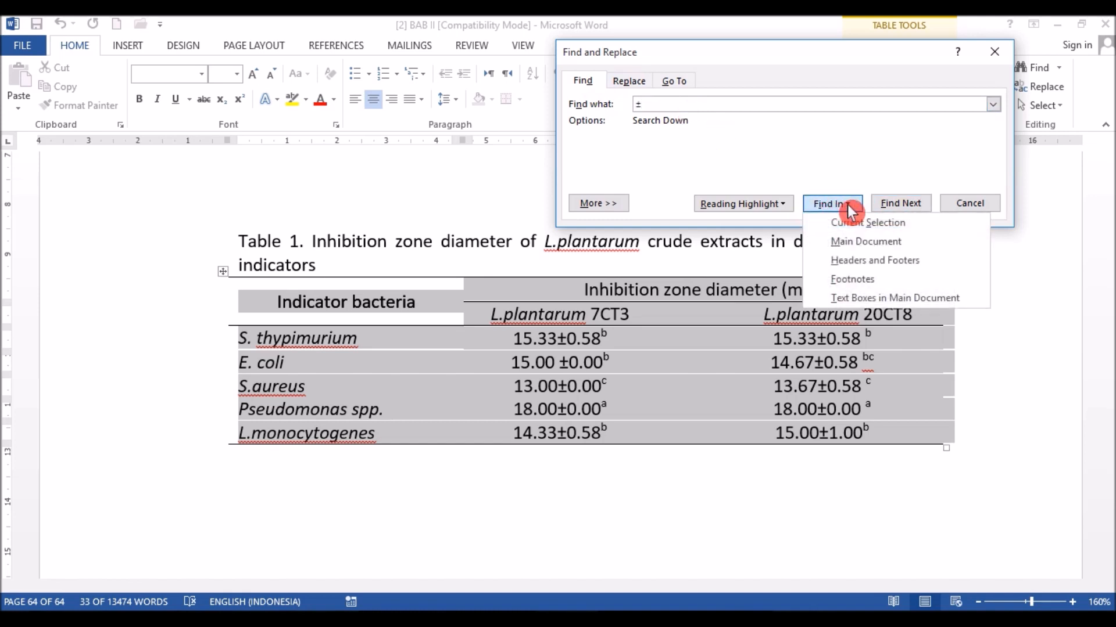
click(878, 224)
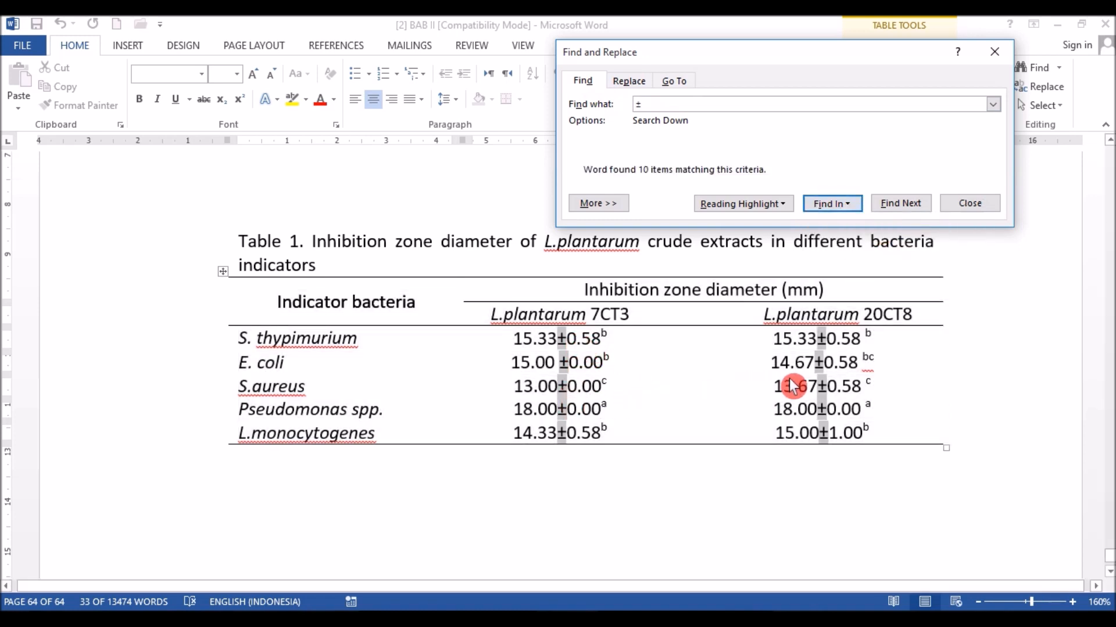
Replace every selected "±" in Table 1 with " ± ", spaced on both sides, without searching the rest of the document, and close the dialog
click(647, 86)
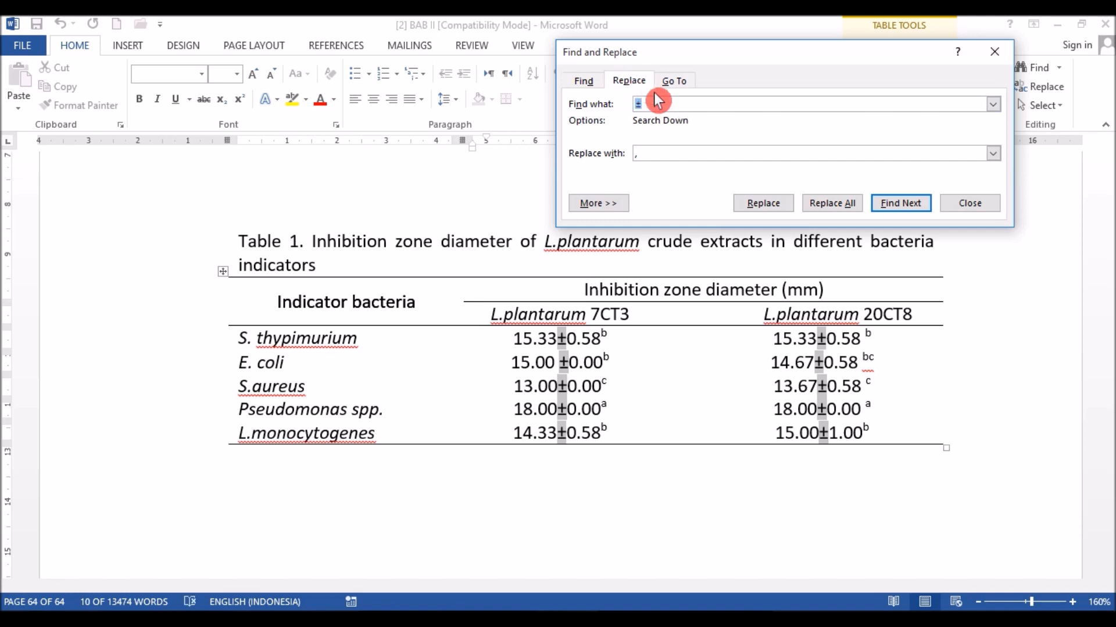
key(BackSpace)
key(ctrl+v)
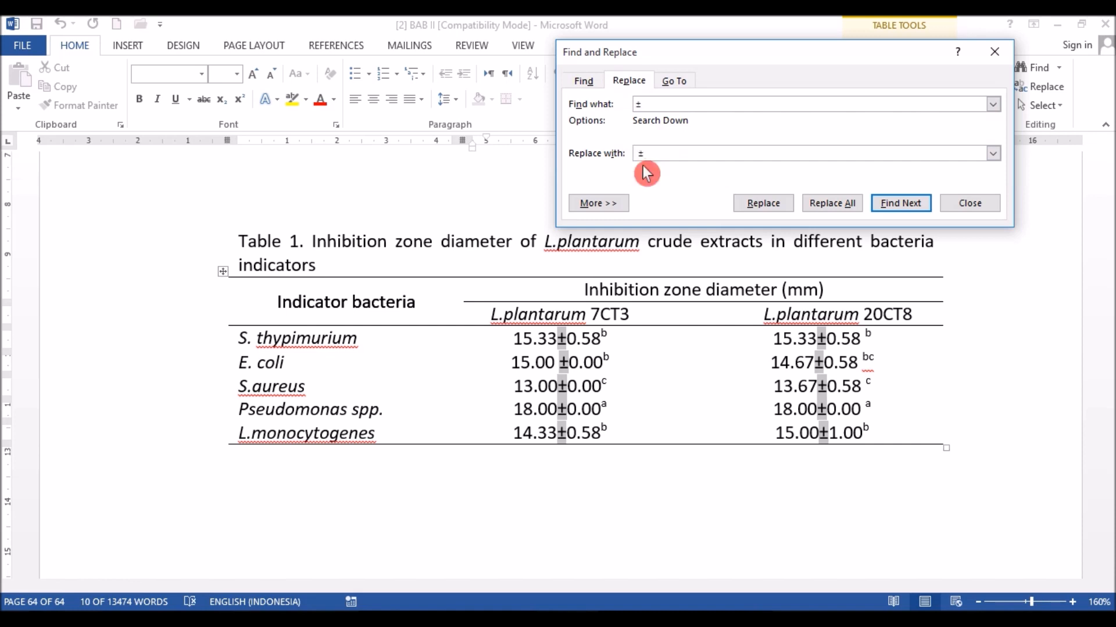
click(839, 204)
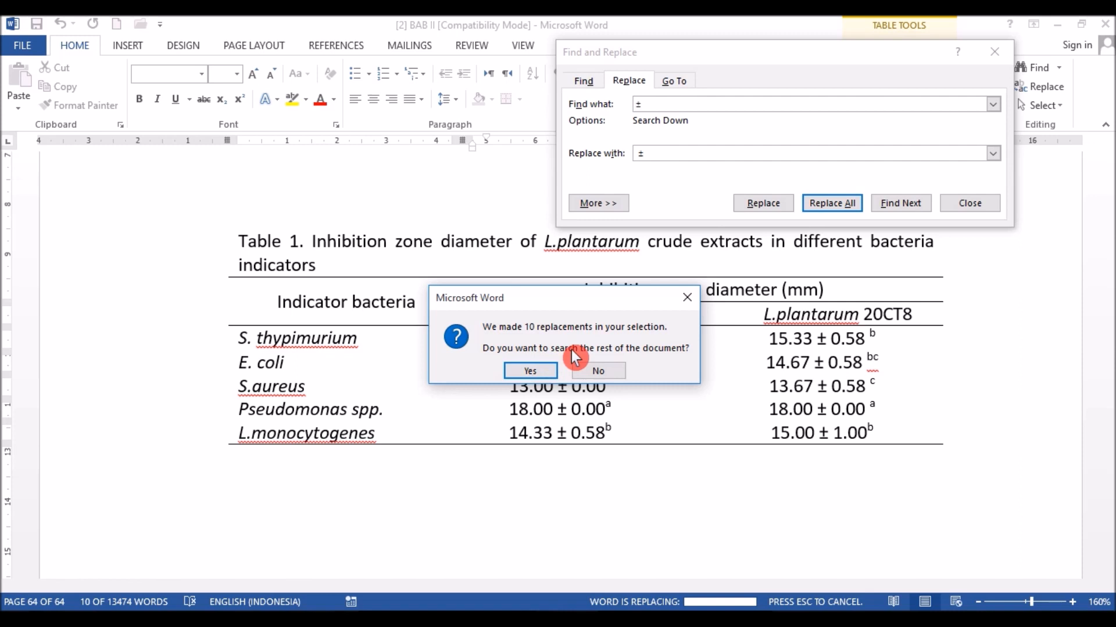
click(598, 371)
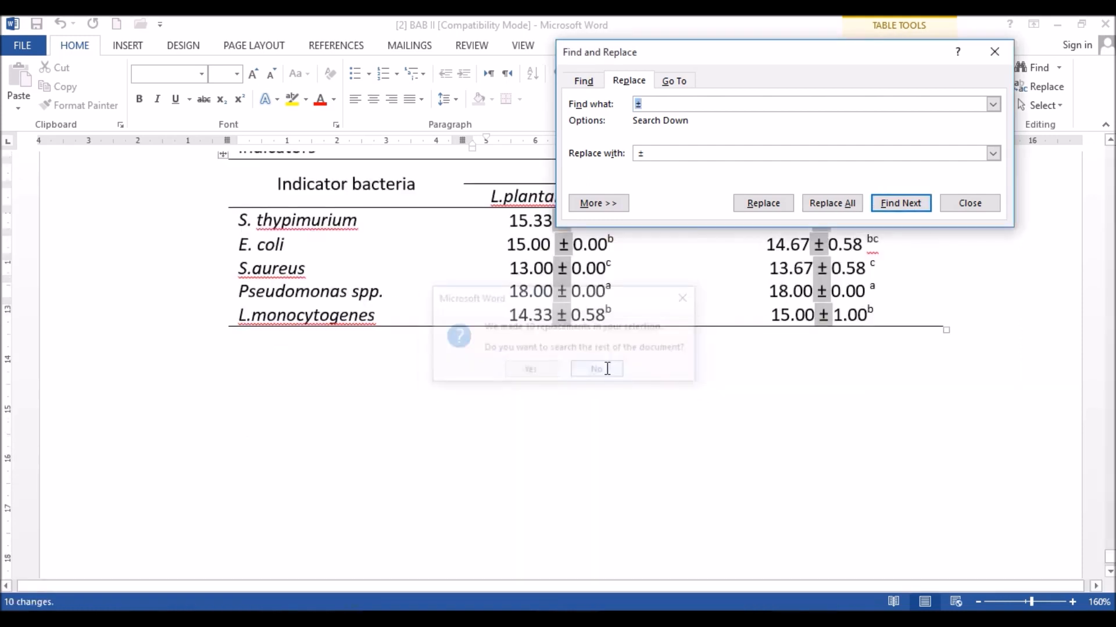
click(976, 206)
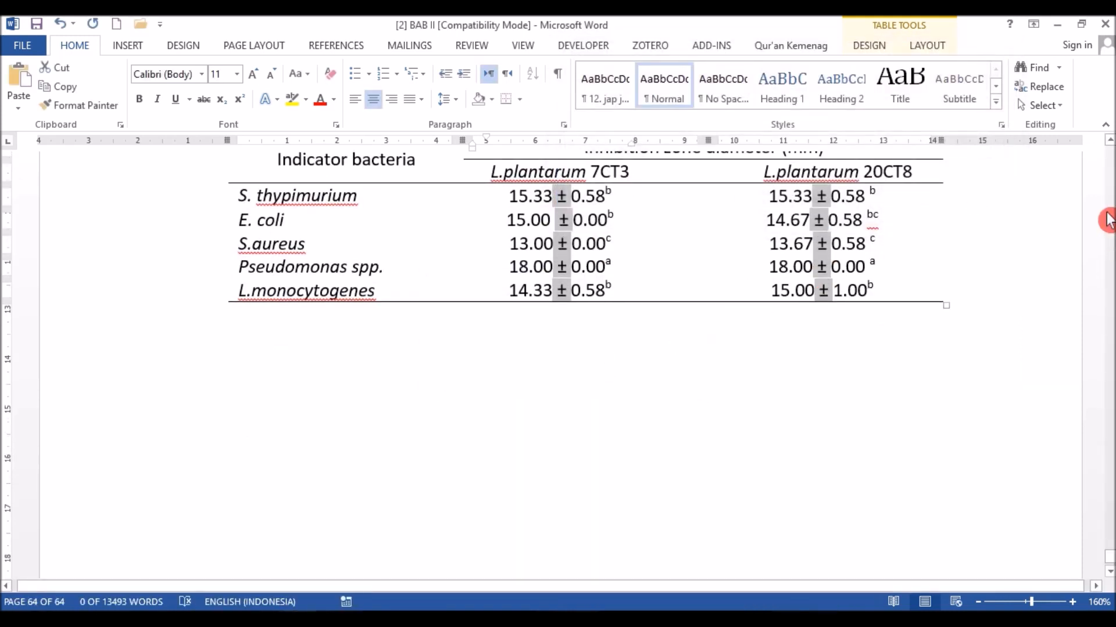
click(1109, 142)
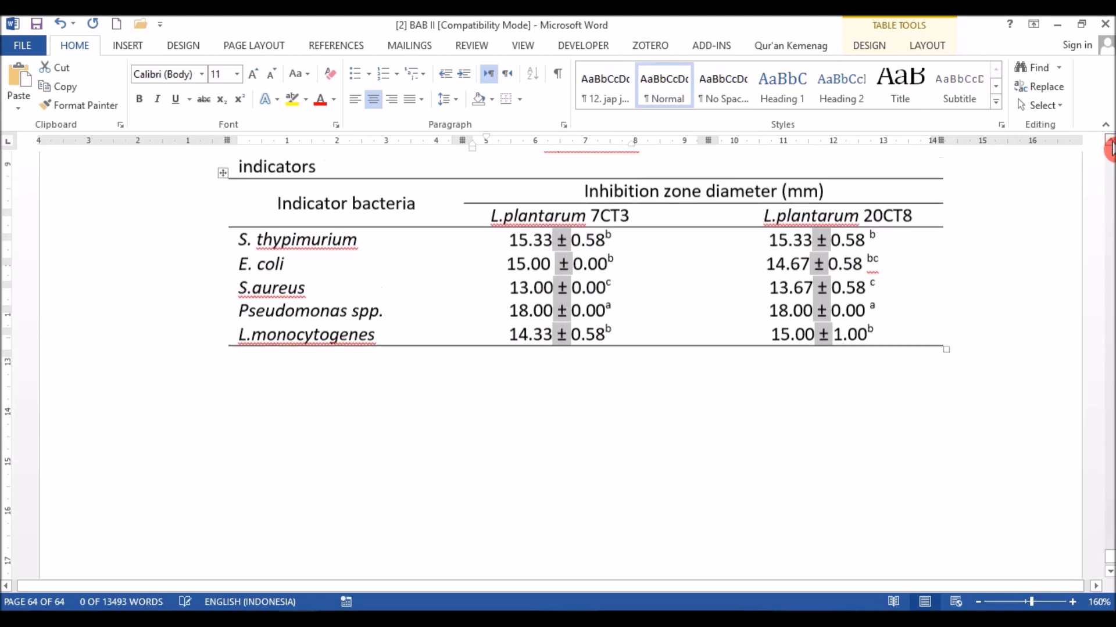
click(1109, 142)
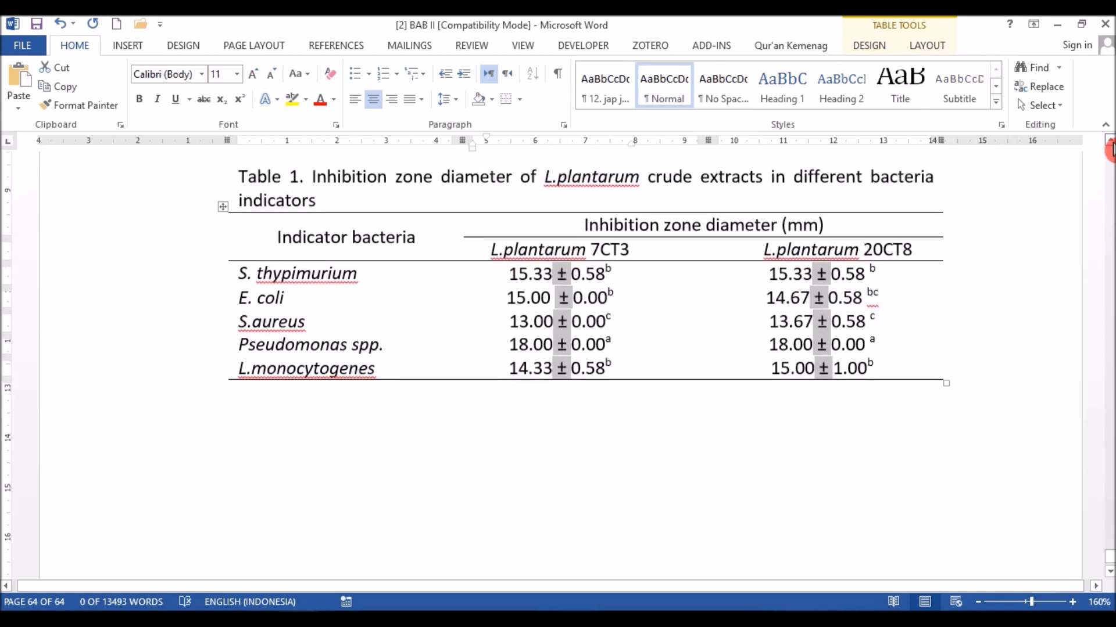
Select the numeric cells under both L.plantarum columns in Table 1, and find every "." within the current selection
click(532, 277)
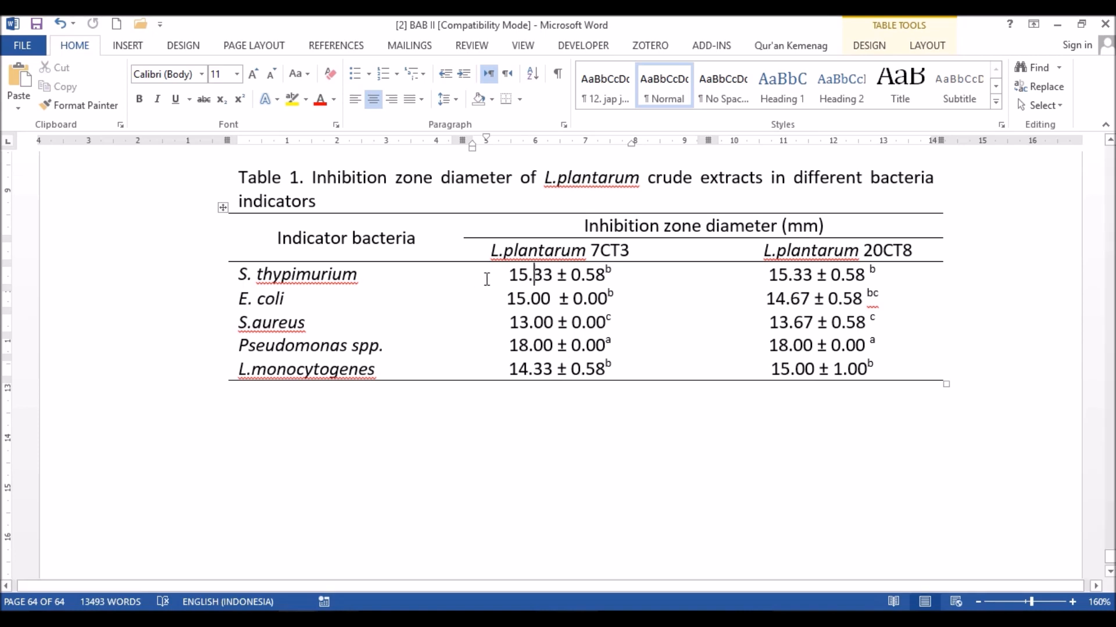
drag(509, 274, 783, 370)
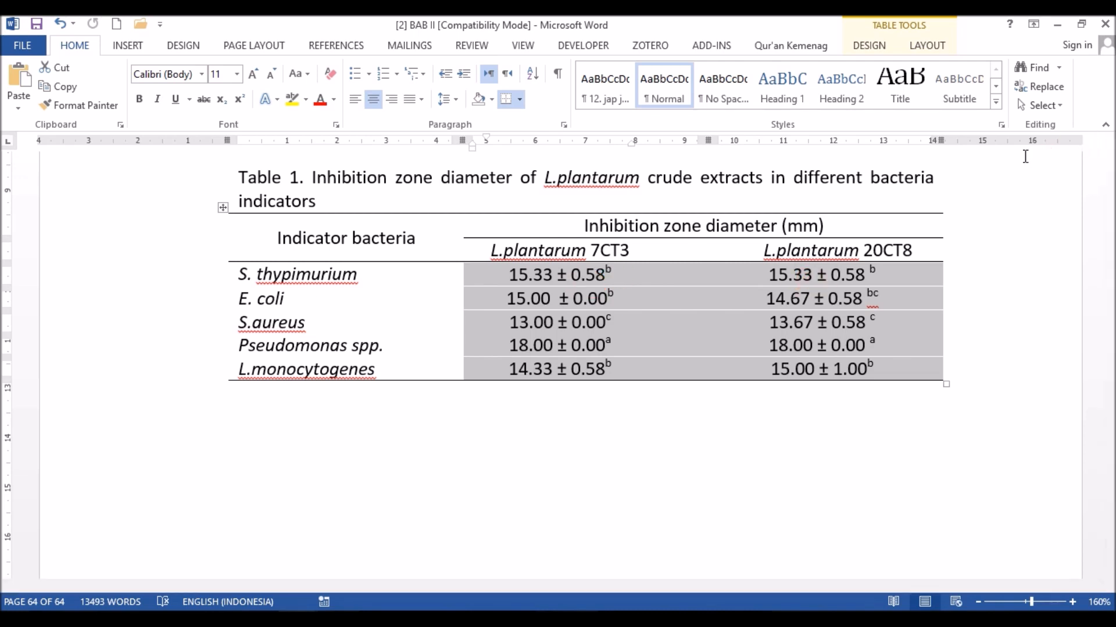
click(1055, 89)
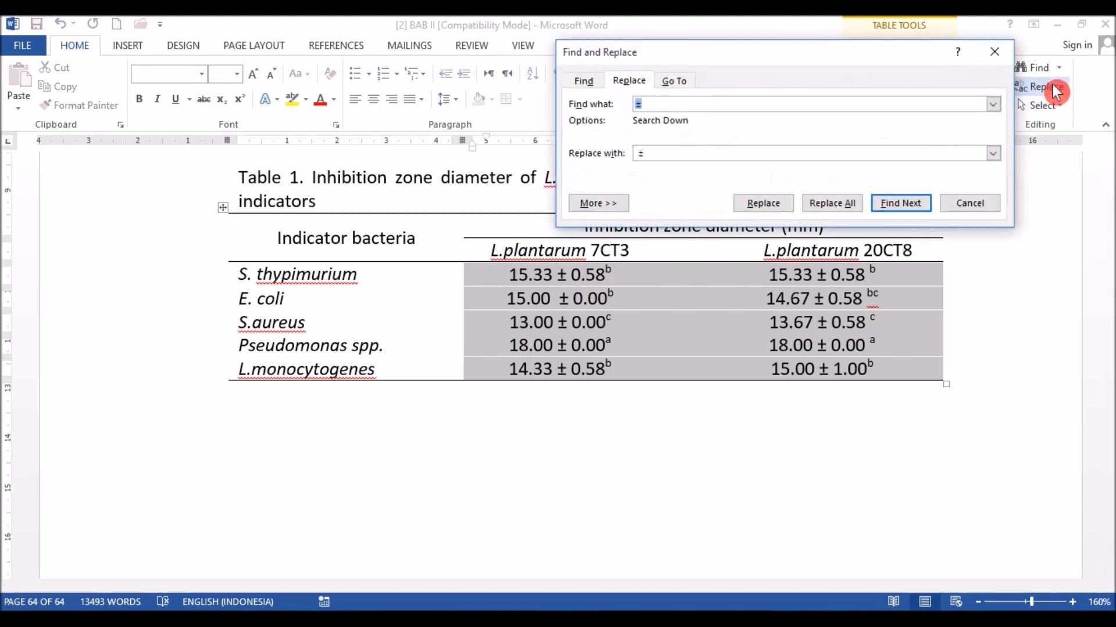
click(583, 85)
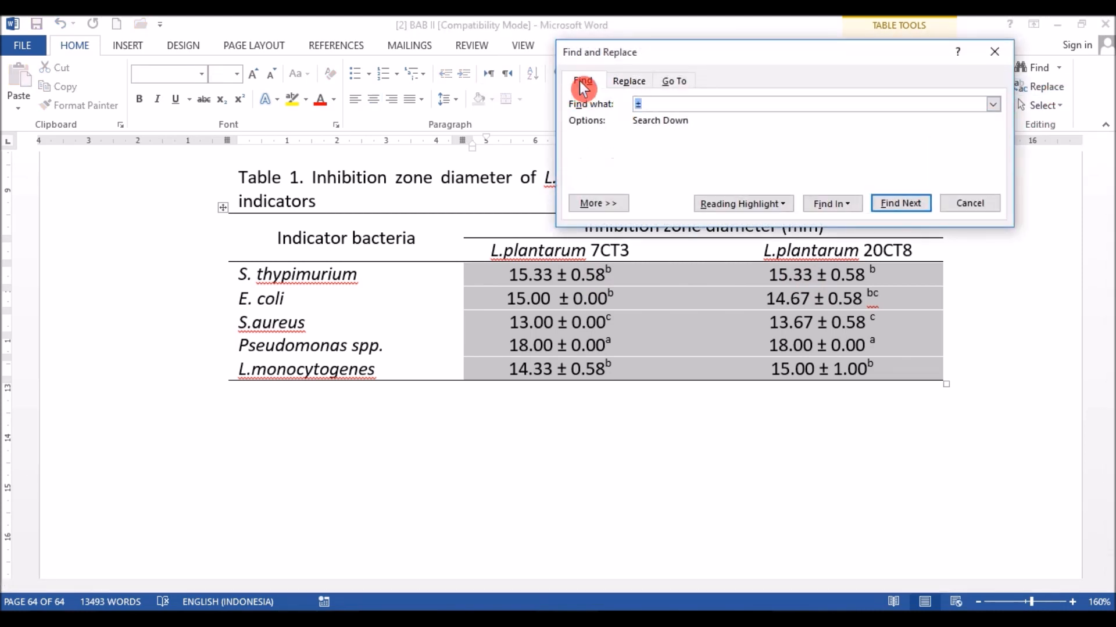
key(BackSpace)
text(.)
click(854, 202)
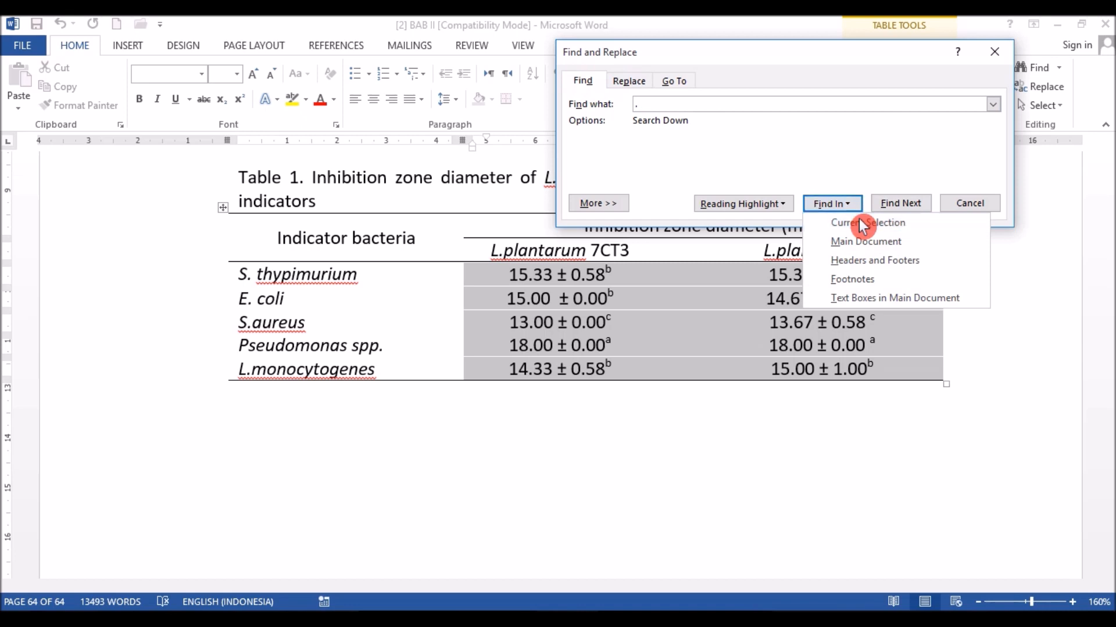
click(860, 223)
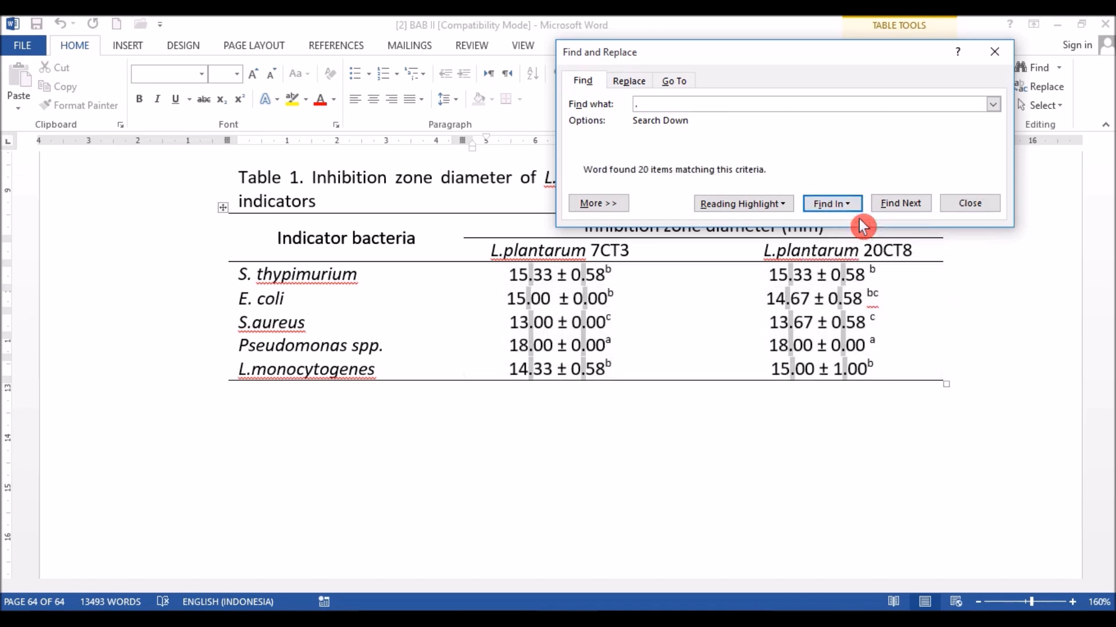
Replace every selected "." in the Table 1 values with ",", without searching the rest of the document, and close the dialog
click(632, 82)
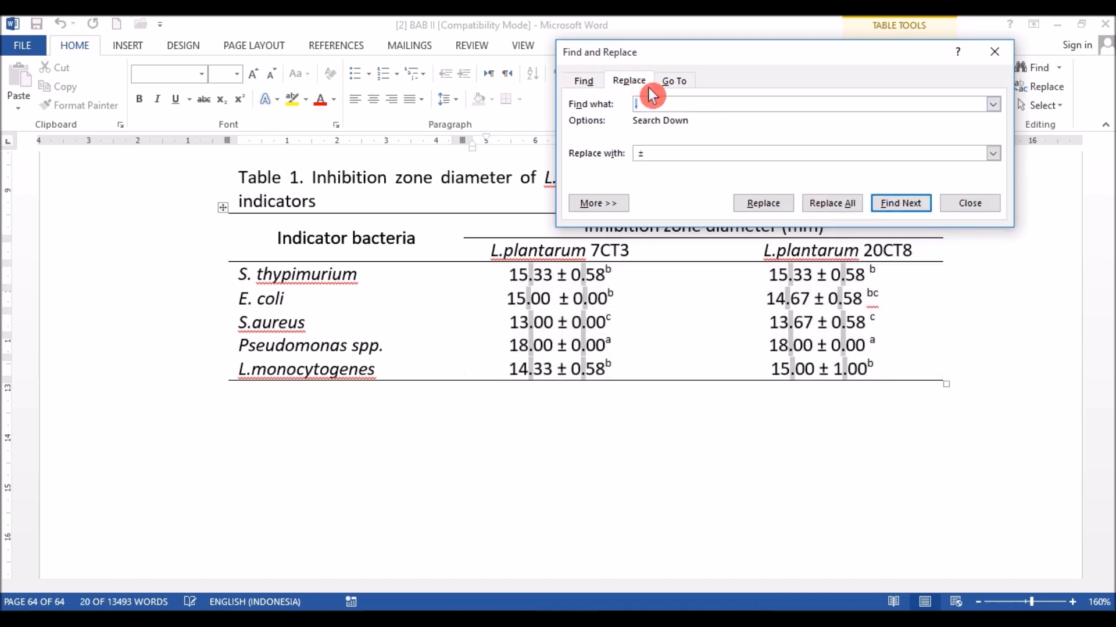
click(653, 153)
key(BackSpace)
key(BackSpace)
text(,)
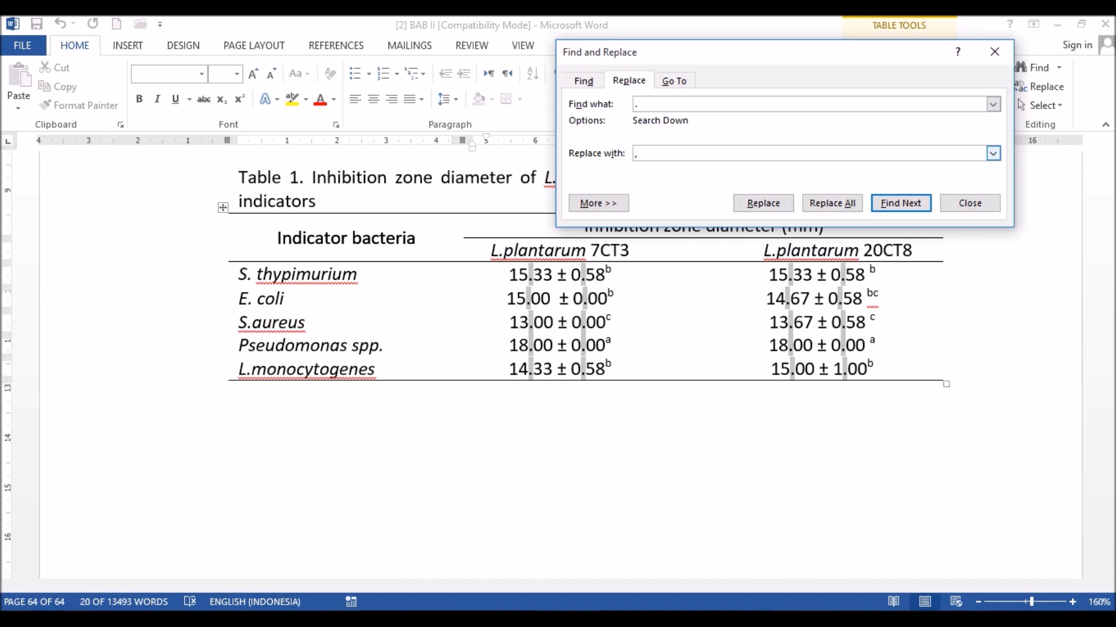
click(854, 208)
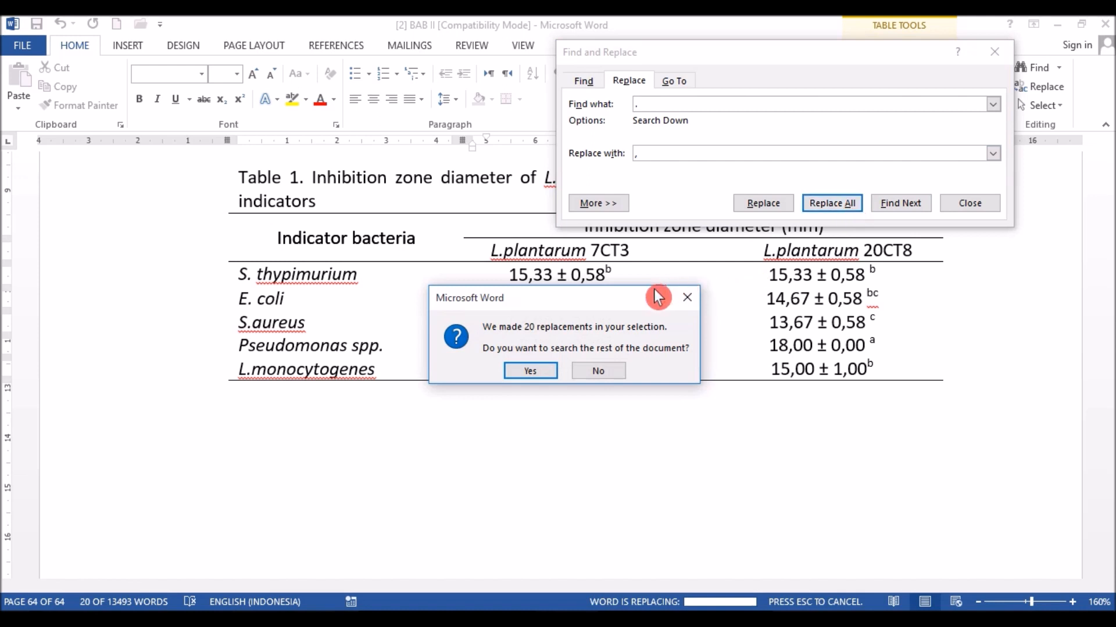
drag(649, 302, 710, 401)
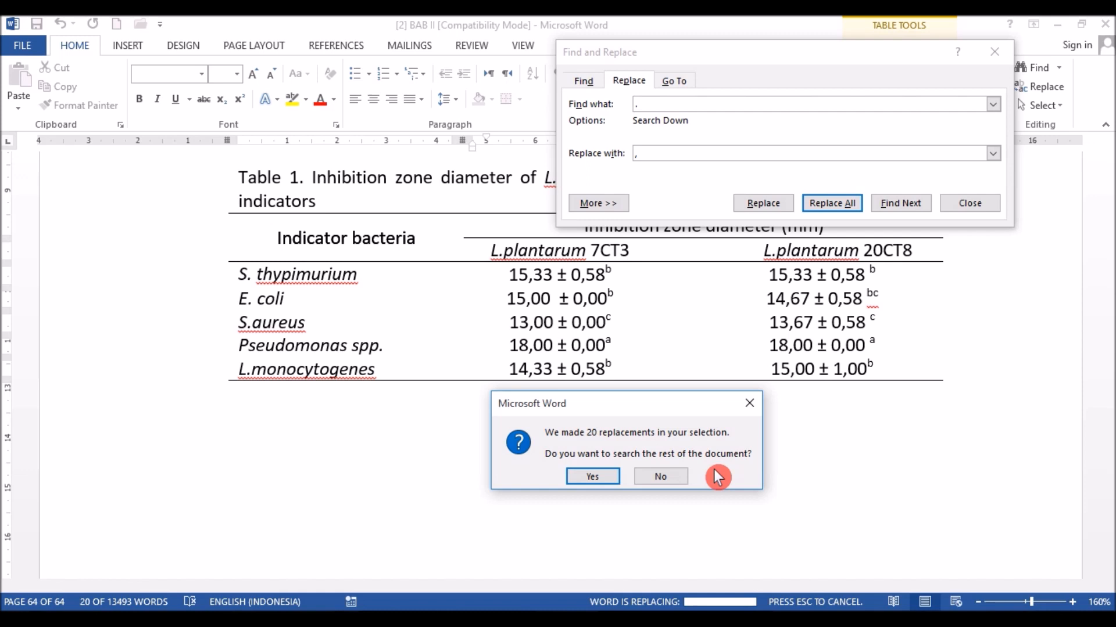
click(666, 477)
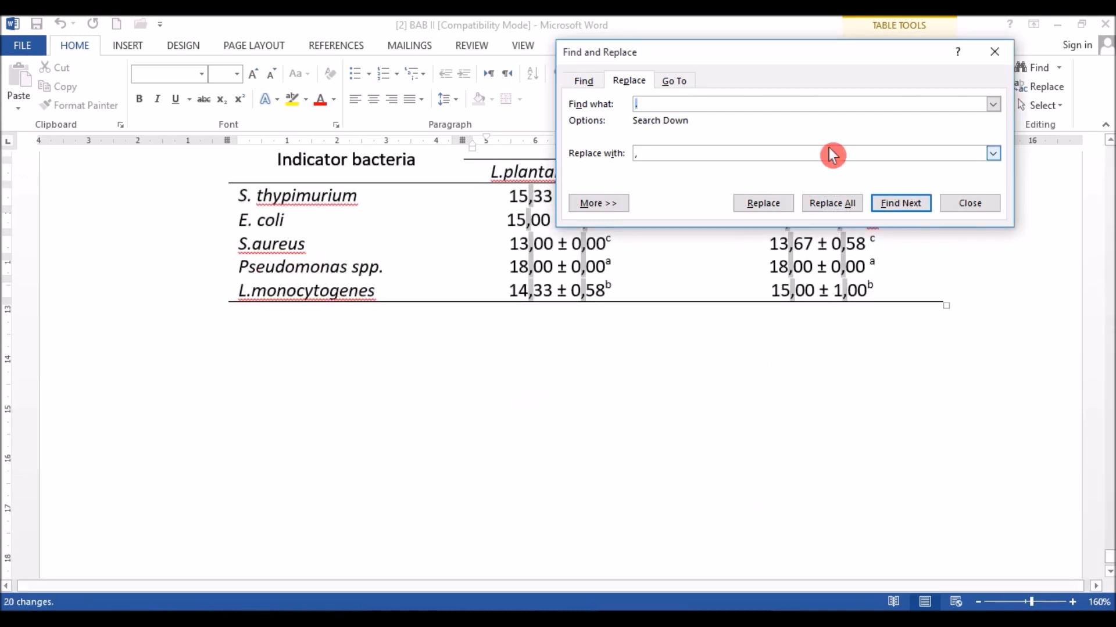
click(999, 51)
Check the periods in the bacteria names of Table 1's first column, selecting the one in "E. coli", and return to the values
click(335, 240)
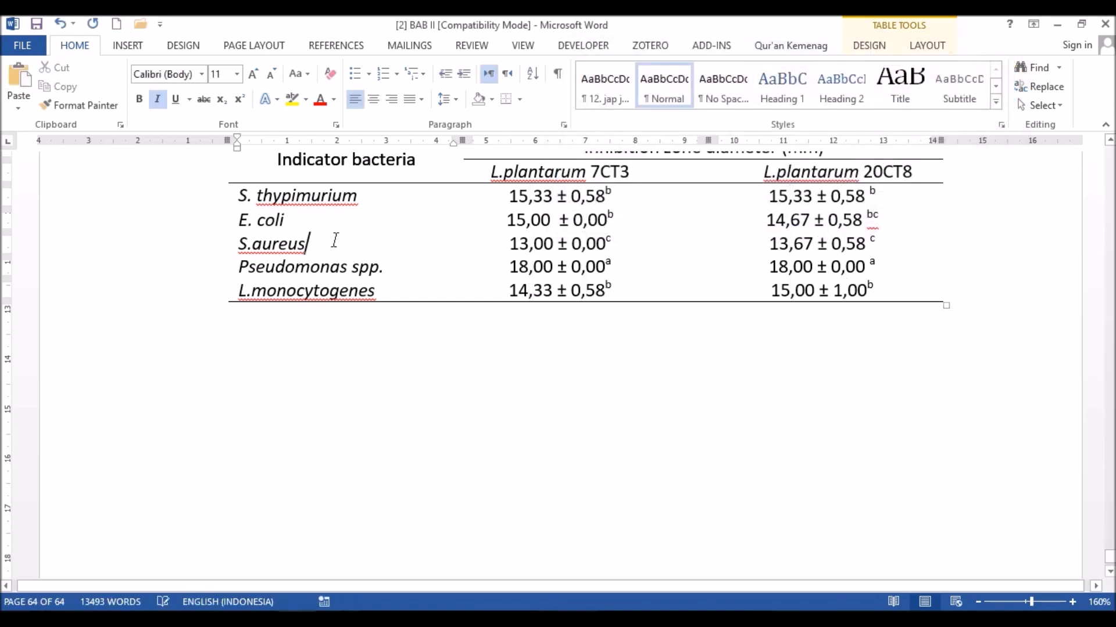
key(Down)
key(Up)
key(Left)
key(ctrl+Left)
key(Up)
key(Right)
key(shift+Left)
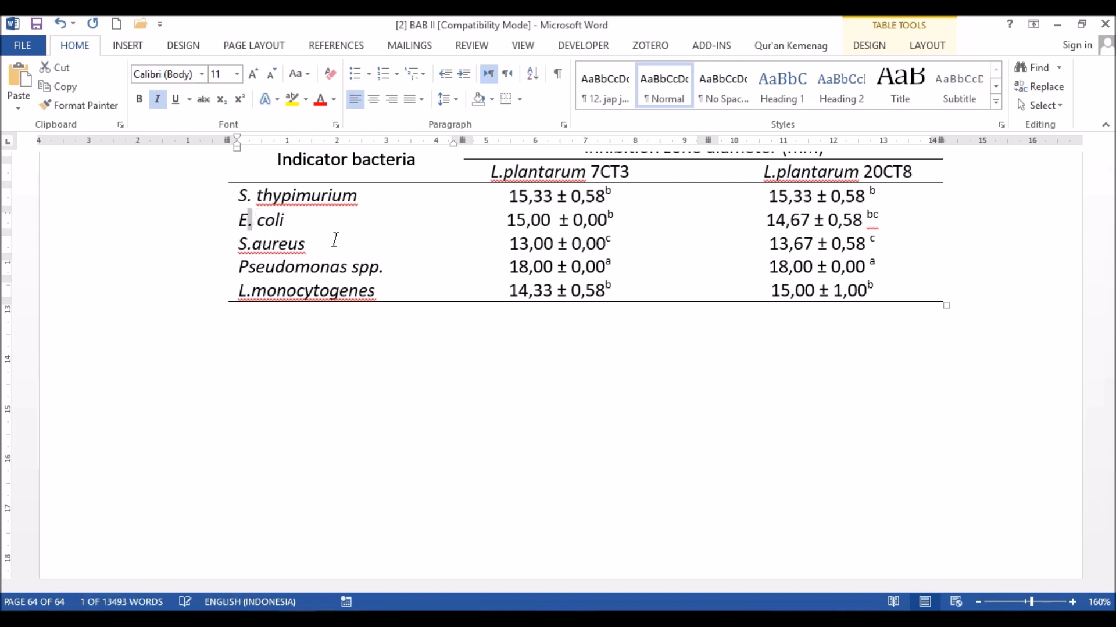
click(519, 196)
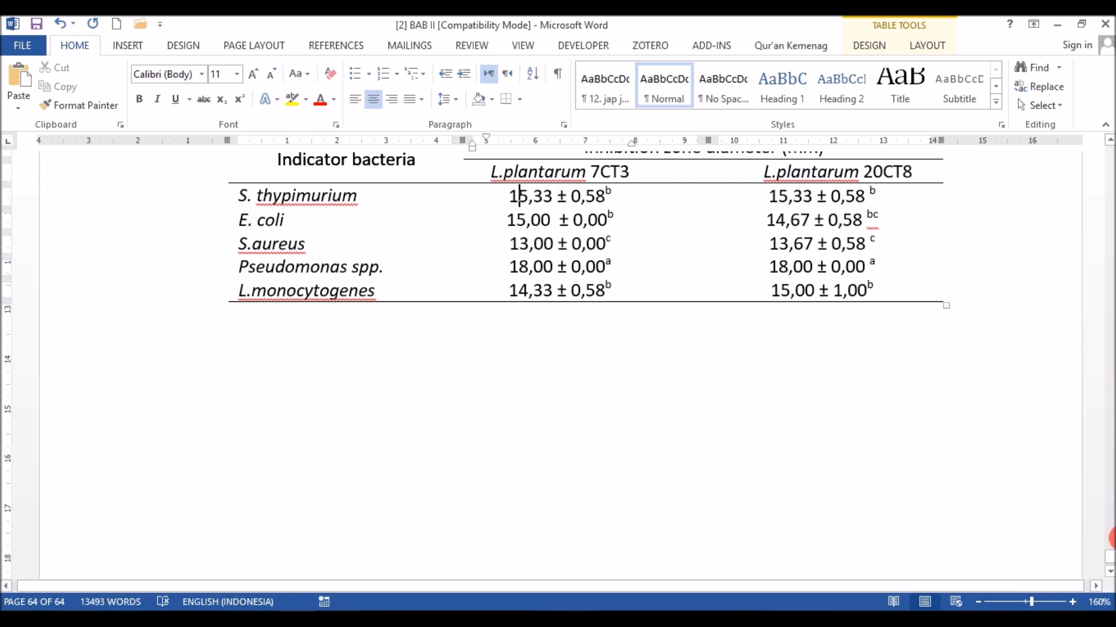